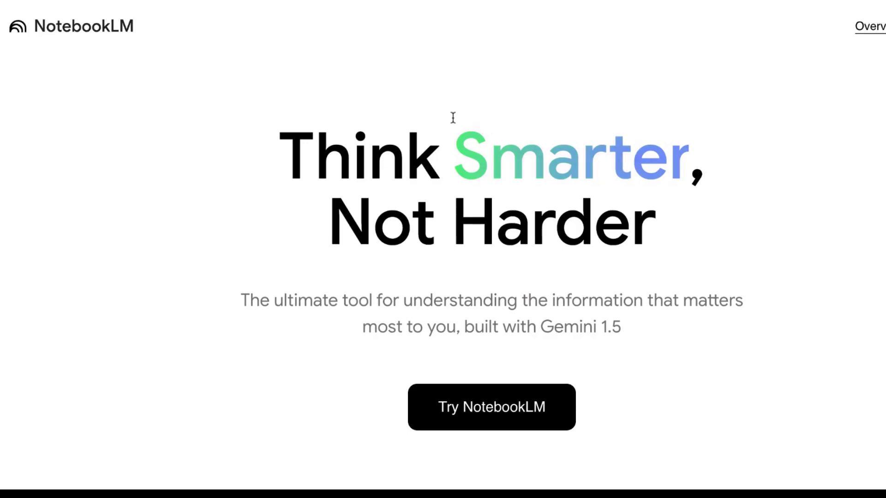
- Examine the NotebookLM landing page slogan, the expert tips article title and the profile of NotebookLM's editorial director
{"action": "left_click_drag", "start_coordinate": [460, 142], "coordinate": [701, 155]}
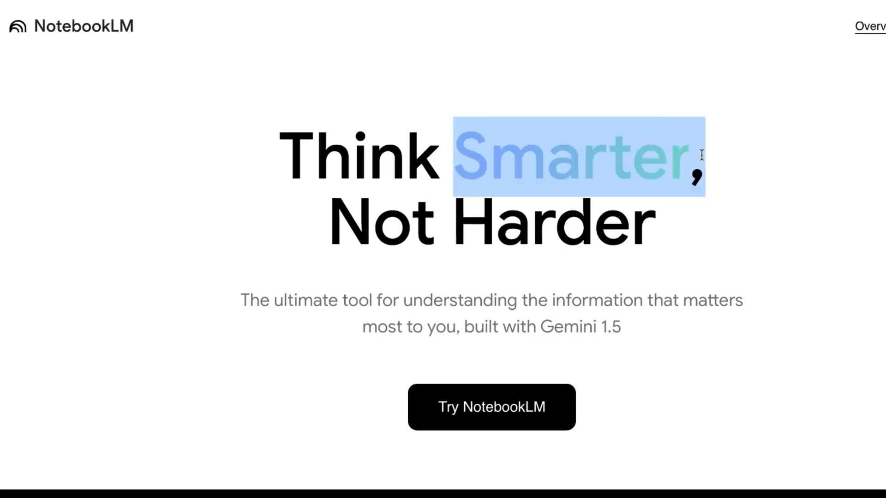
{"action": "left_click_drag", "start_coordinate": [657, 233], "coordinate": [449, 237]}
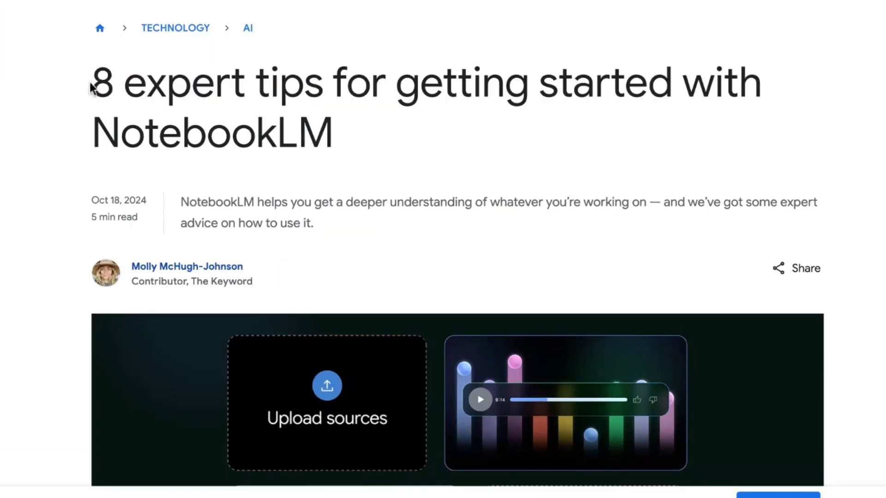
{"action": "left_click_drag", "start_coordinate": [94, 82], "coordinate": [713, 134]}
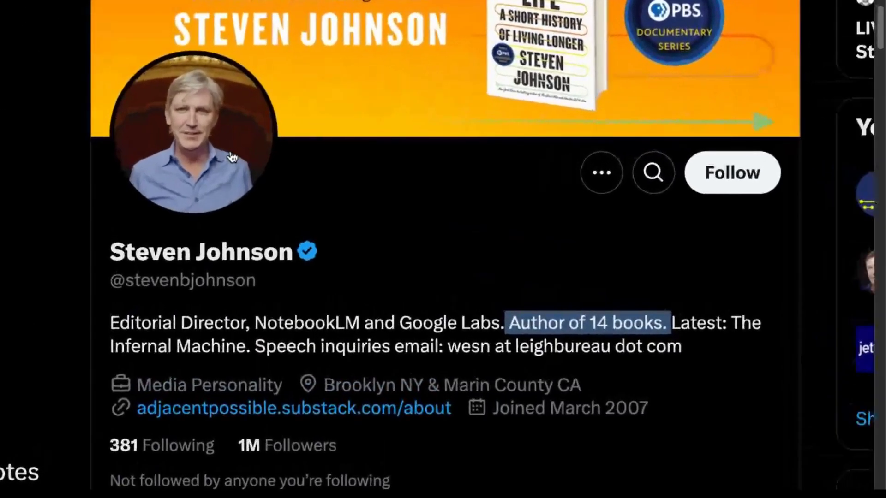
{"action": "left_click_drag", "start_coordinate": [106, 247], "coordinate": [308, 259]}
{"action": "left_click_drag", "start_coordinate": [112, 324], "coordinate": [666, 318]}
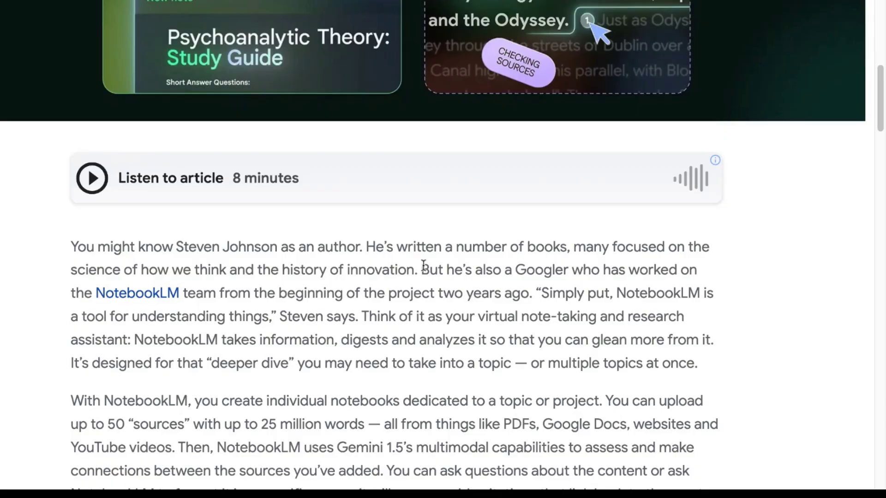
- Read the author's background in the expert tips article and skim all eight tips
{"action": "left_click_drag", "start_coordinate": [520, 269], "coordinate": [529, 290]}
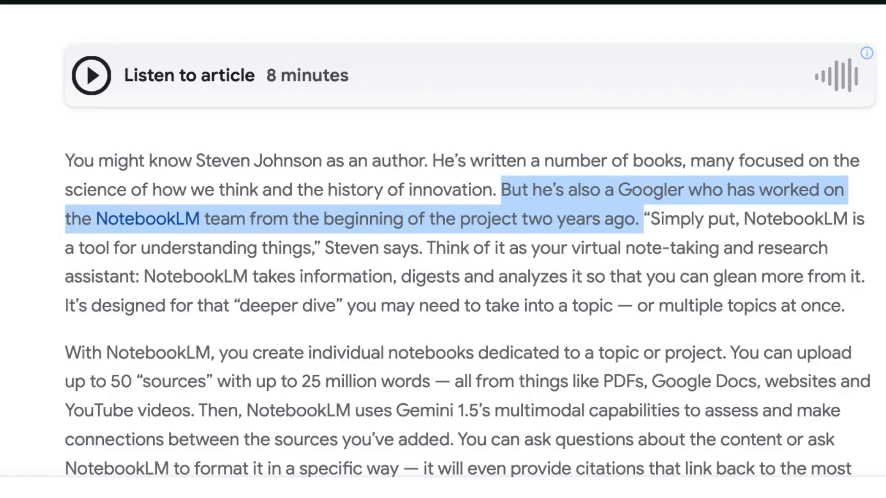
{"action": "scroll", "coordinate": [443, 249], "scroll_direction": "down", "scroll_amount": 20}
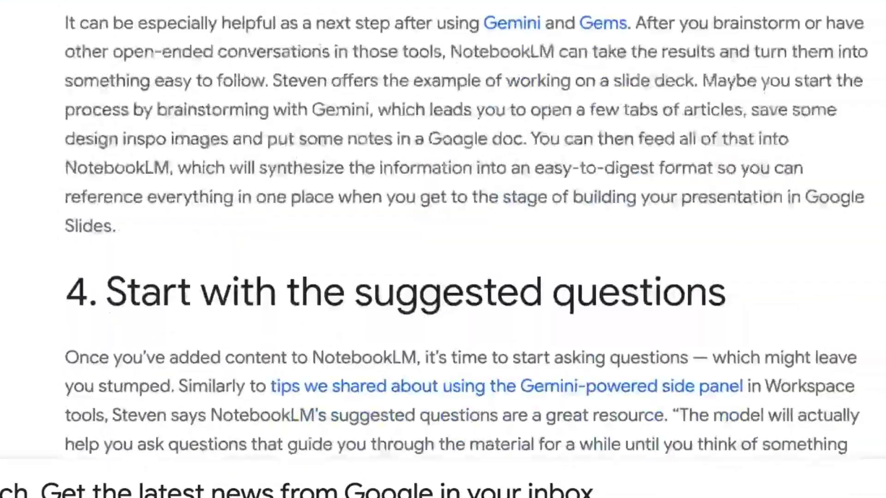
{"action": "scroll", "coordinate": [443, 249], "scroll_direction": "down", "scroll_amount": 10}
{"action": "scroll", "coordinate": [443, 249], "scroll_direction": "up", "scroll_amount": 10}
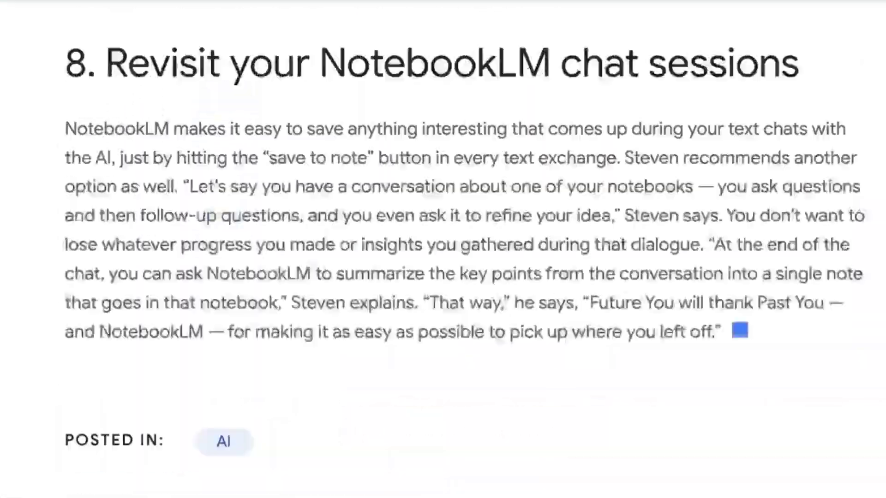
{"action": "scroll", "coordinate": [443, 250], "scroll_direction": "up", "scroll_amount": 15}
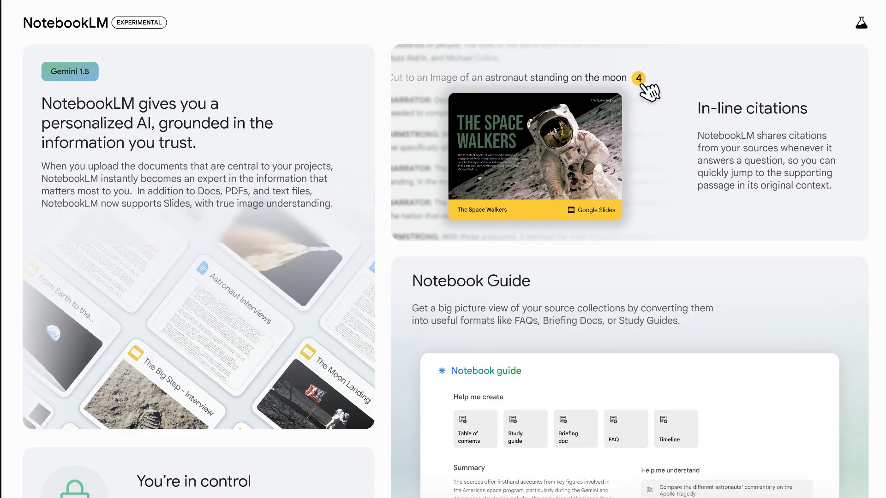
- Read the article's opening paragraph describing NotebookLM as a tool for understanding things and a virtual research assistant
{"action": "left_click_drag", "start_coordinate": [642, 281], "coordinate": [319, 307]}
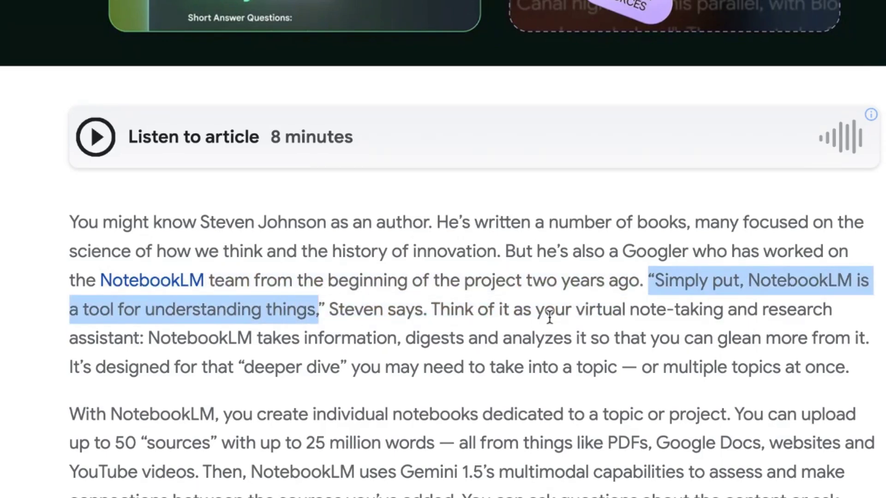
{"action": "left_click_drag", "start_coordinate": [572, 310], "coordinate": [260, 332]}
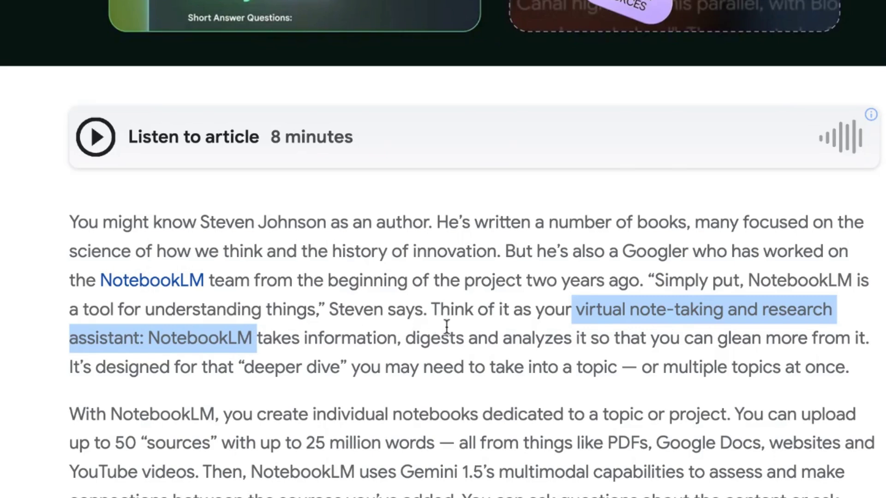
{"action": "left_click_drag", "start_coordinate": [599, 338], "coordinate": [882, 349]}
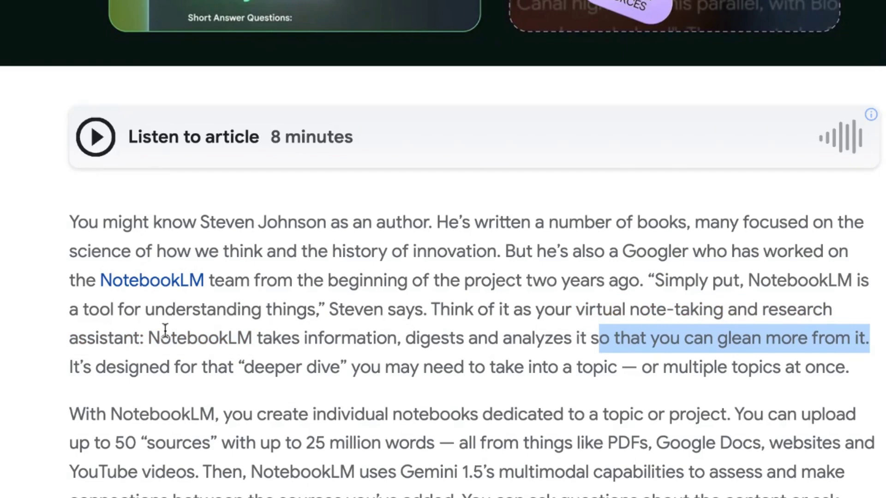
{"action": "left_click", "coordinate": [67, 373]}
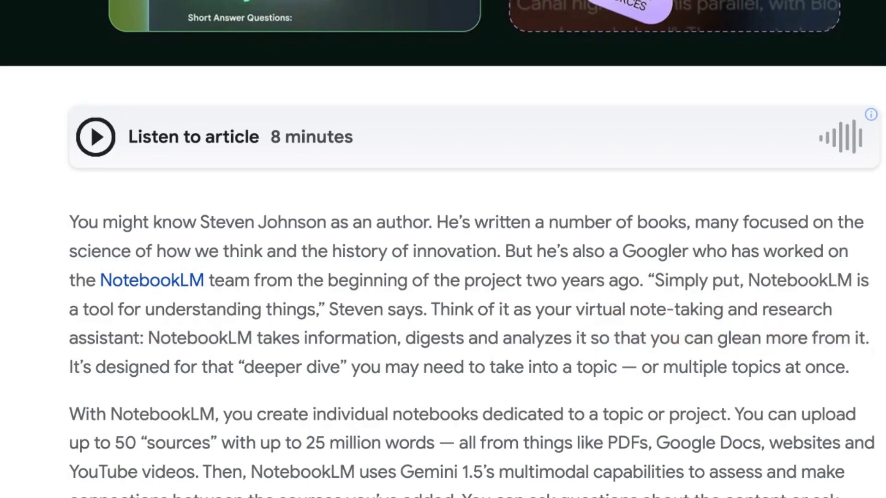
- Read the article's second paragraph on notebook source limits, asking questions and citations linking back to original passages
{"action": "scroll", "coordinate": [443, 249], "scroll_direction": "down", "scroll_amount": 5}
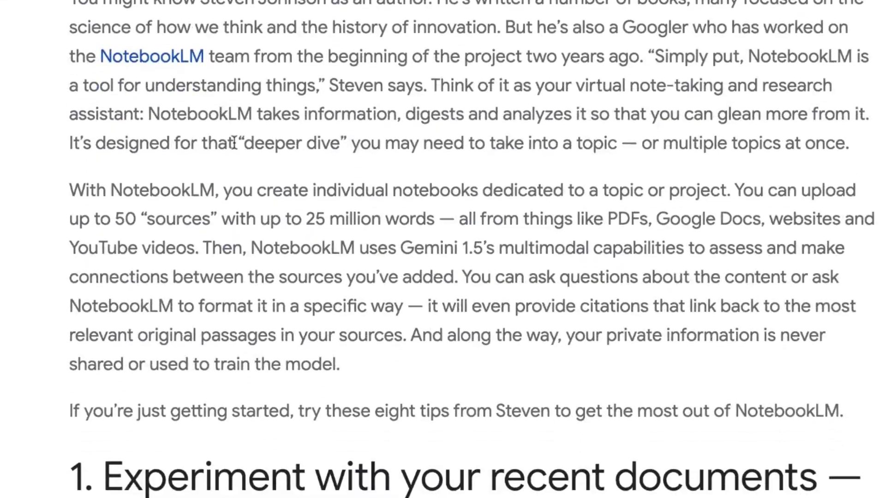
{"action": "left_click_drag", "start_coordinate": [224, 190], "coordinate": [202, 233]}
{"action": "left_click_drag", "start_coordinate": [455, 277], "coordinate": [399, 299]}
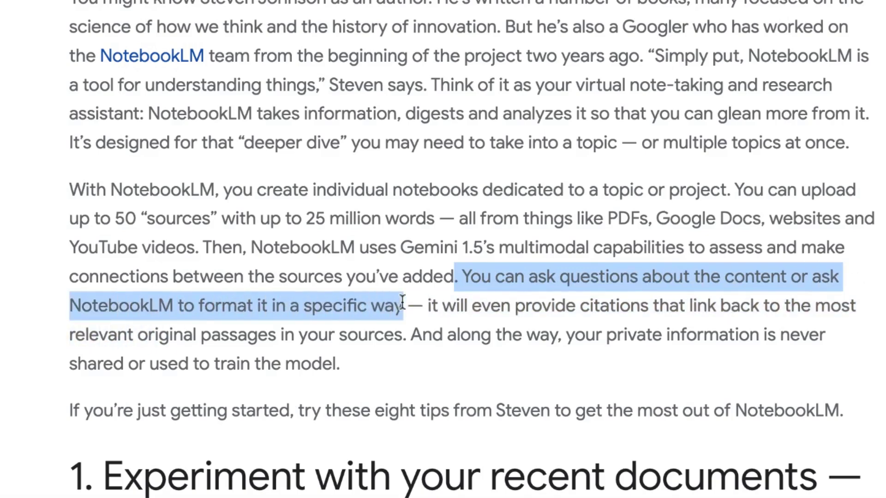
{"action": "left_click_drag", "start_coordinate": [463, 304], "coordinate": [598, 303]}
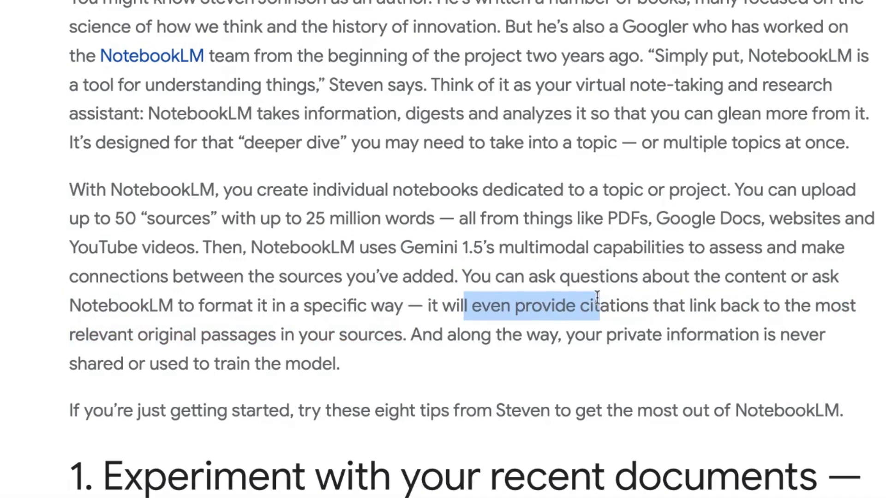
{"action": "left_click_drag", "start_coordinate": [597, 297], "coordinate": [419, 332]}
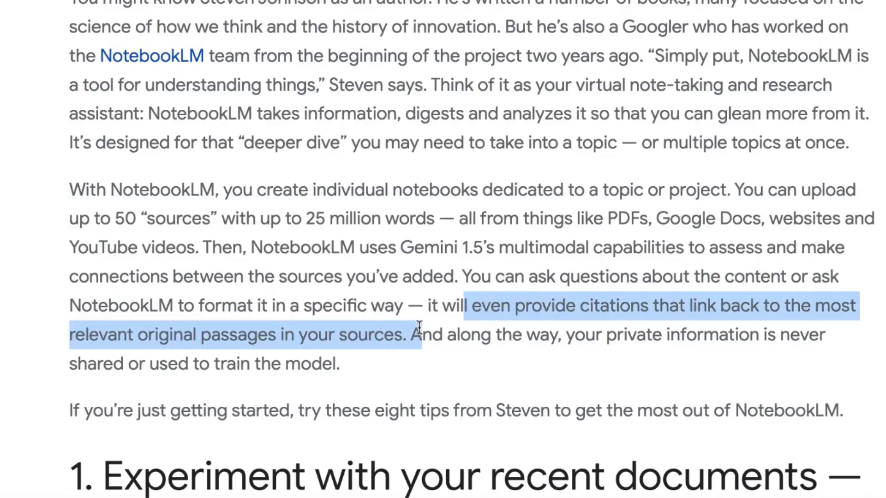
{"action": "left_click", "coordinate": [418, 329]}
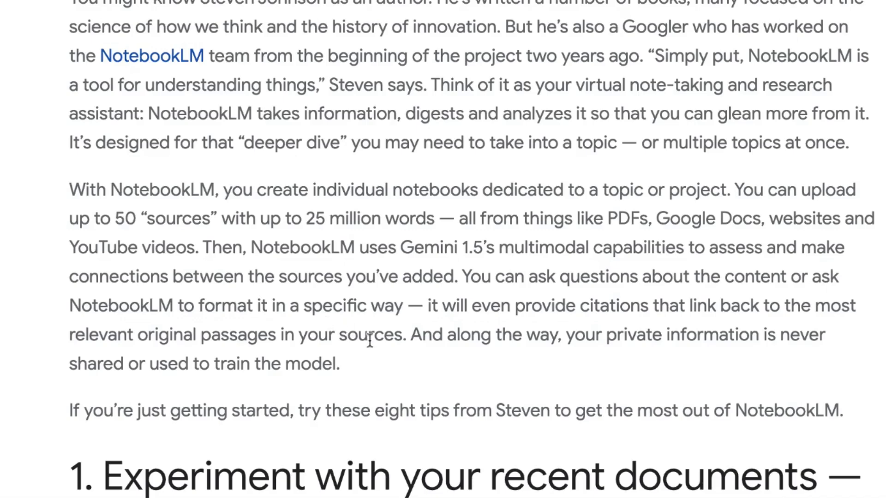
- Read tip 1 of the article, about experimenting with recent documents even if they're random
{"action": "left_click_drag", "start_coordinate": [87, 480], "coordinate": [629, 497]}
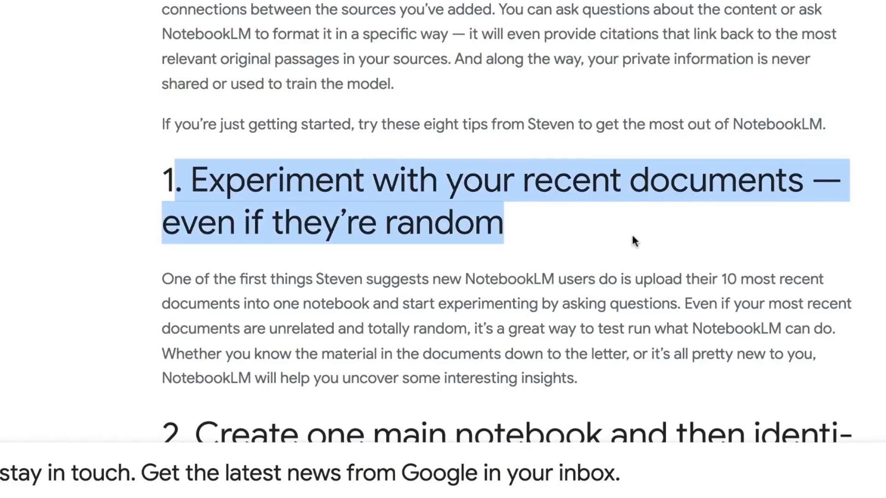
{"action": "scroll", "coordinate": [631, 232], "scroll_direction": "down", "scroll_amount": 3}
{"action": "left_click", "coordinate": [490, 99]}
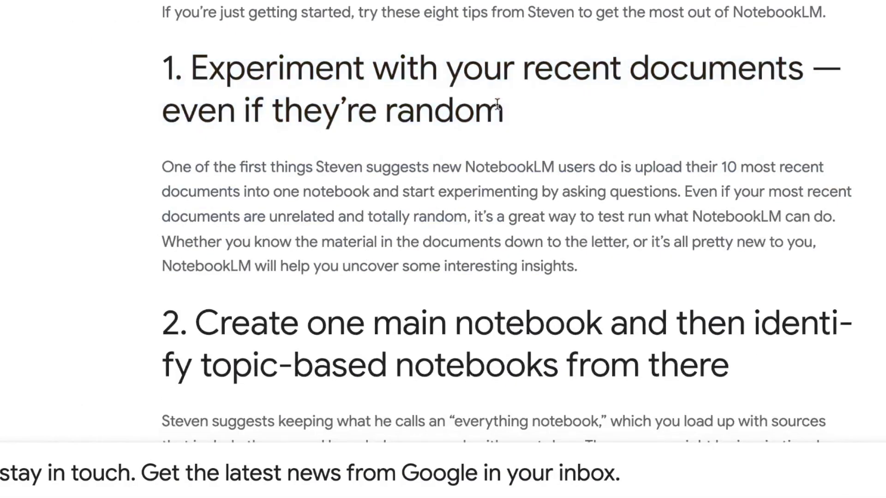
{"action": "left_click_drag", "start_coordinate": [497, 104], "coordinate": [175, 110]}
{"action": "left_click_drag", "start_coordinate": [161, 167], "coordinate": [585, 197]}
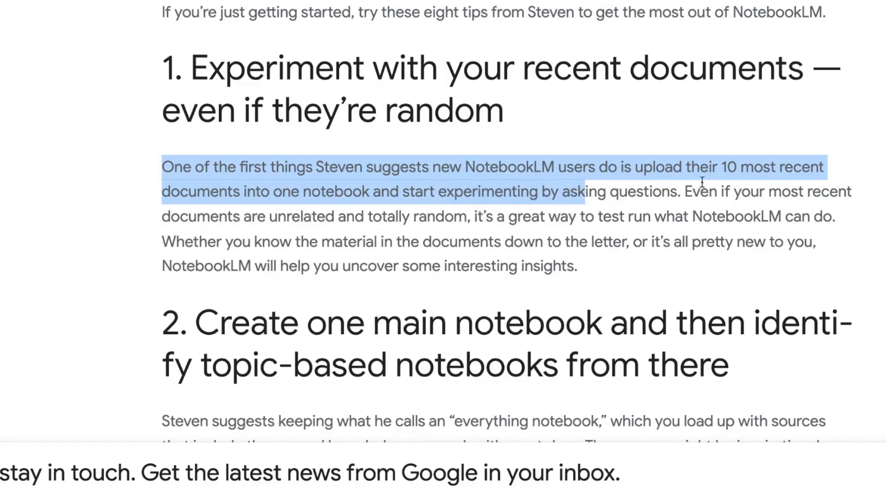
{"action": "left_click_drag", "start_coordinate": [709, 192], "coordinate": [813, 178]}
{"action": "left_click", "coordinate": [162, 245]}
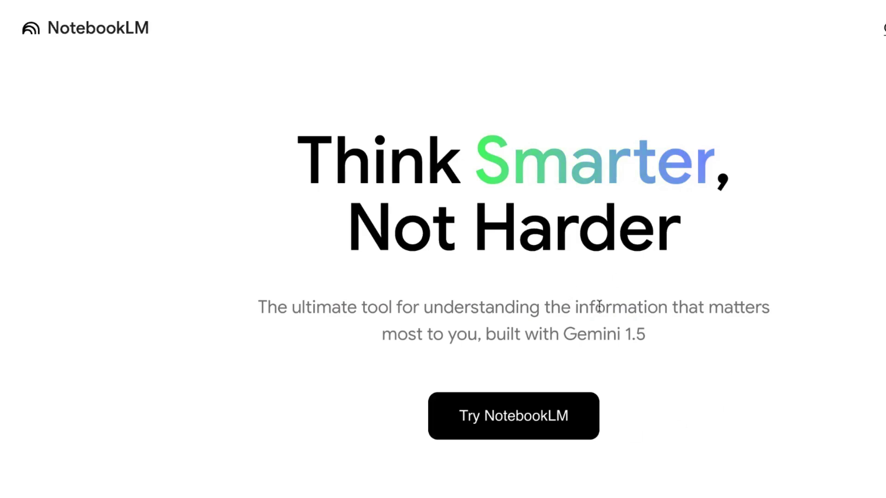
- Switch to NotebookLM and create a new notebook, bringing up its options for adding sources
{"action": "left_click", "coordinate": [534, 439]}
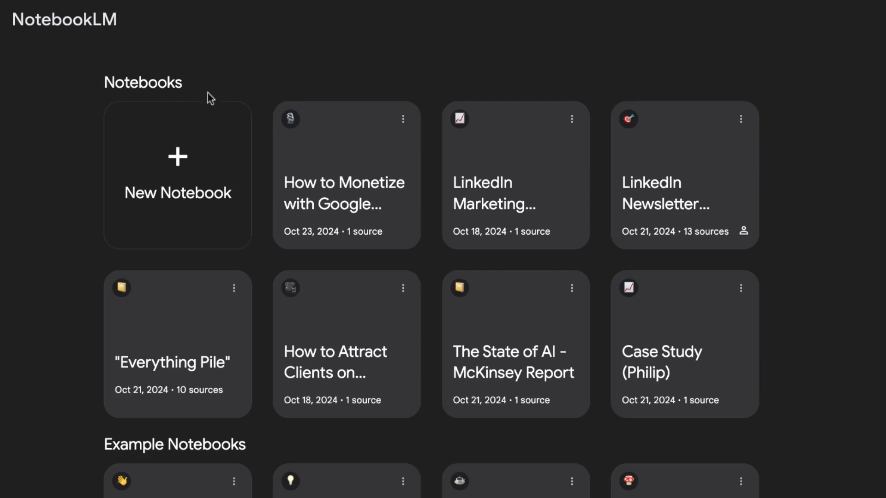
{"action": "left_click", "coordinate": [183, 175]}
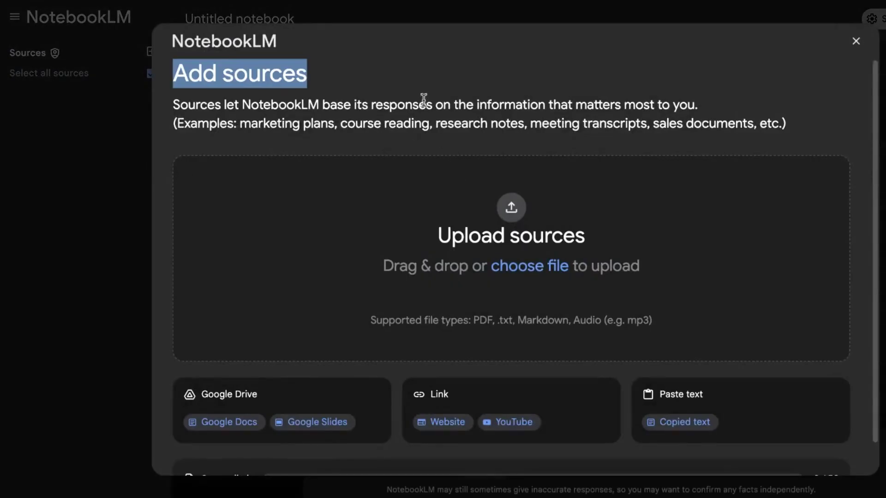
{"action": "left_click", "coordinate": [425, 96]}
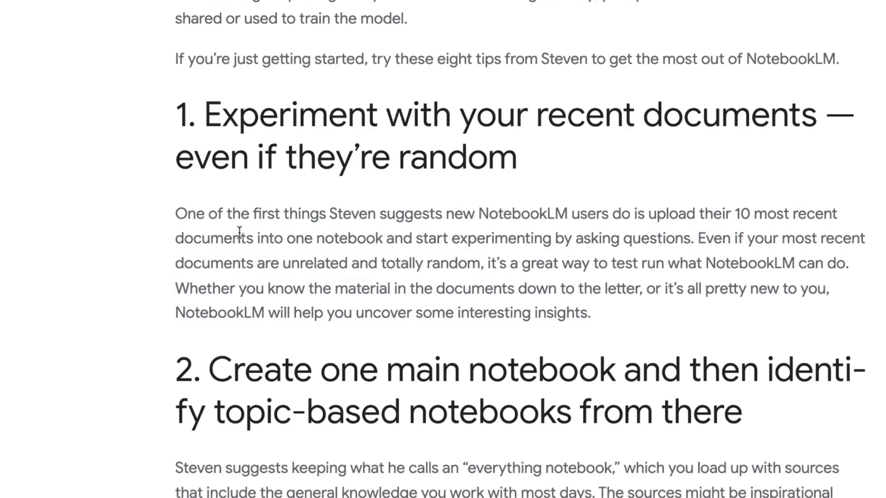
- Open the notebook guide and ask "What are three patterns that you can identify that will help entrepreneurs make money in these documents?"
{"action": "left_click_drag", "start_coordinate": [418, 242], "coordinate": [694, 242]}
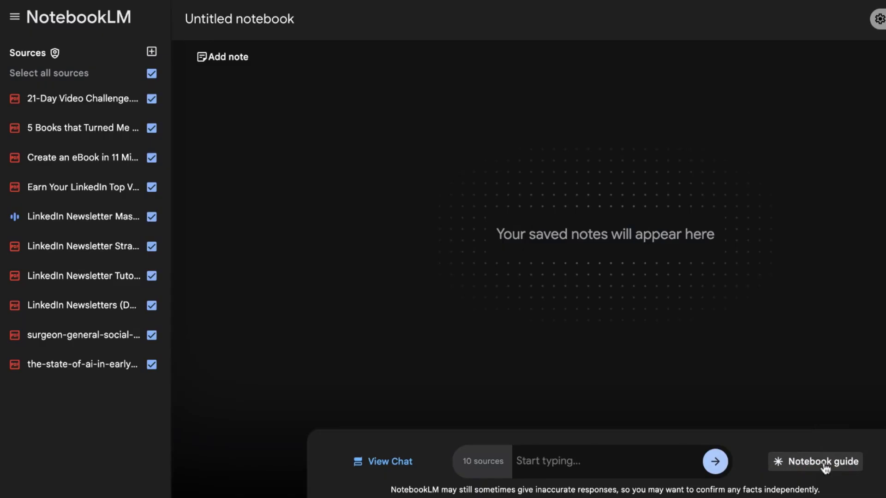
{"action": "left_click", "coordinate": [848, 462]}
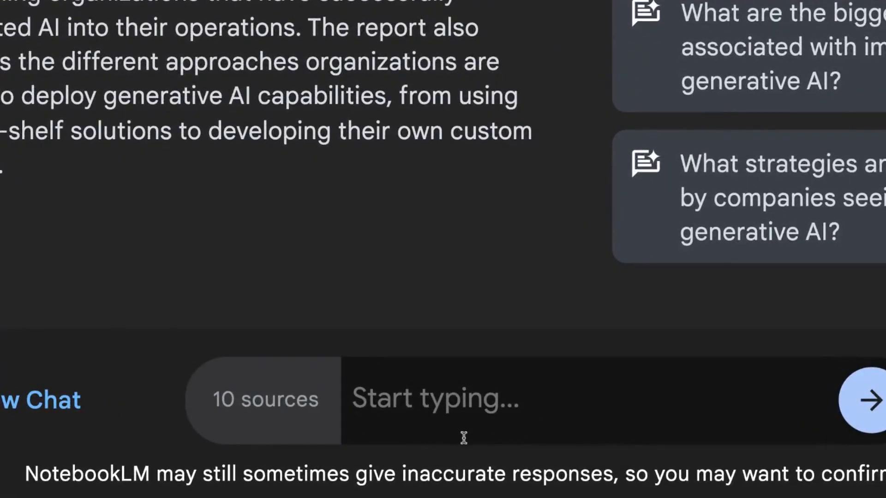
{"action": "type", "text": "What are thre"}
{"action": "type", "text": "e p"}
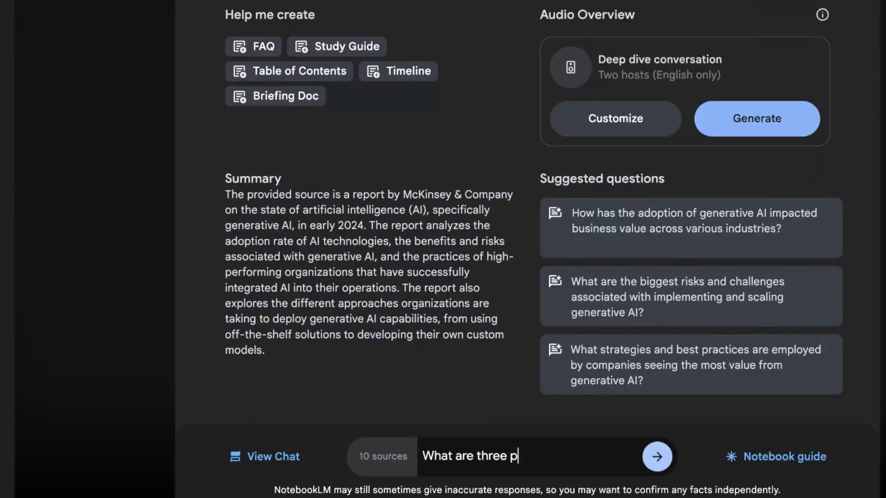
{"action": "type", "text": "atterns that you can identify that will h"}
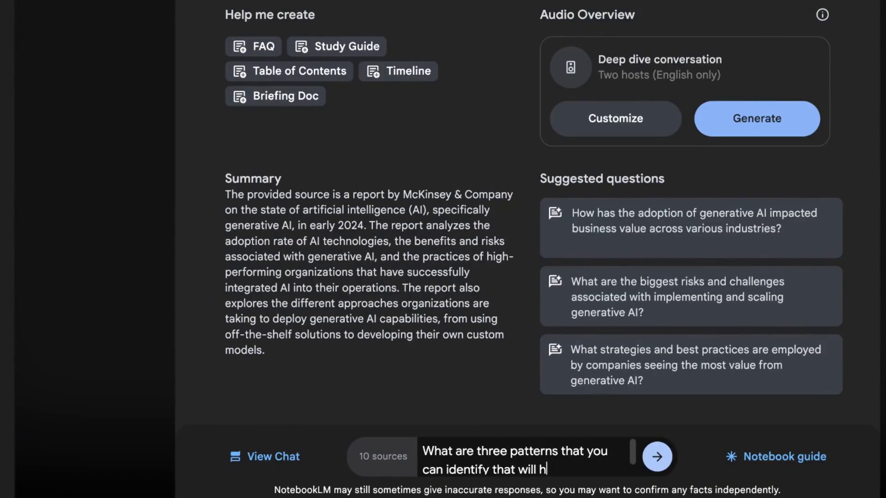
{"action": "type", "text": "elp entrepreneurs make money "}
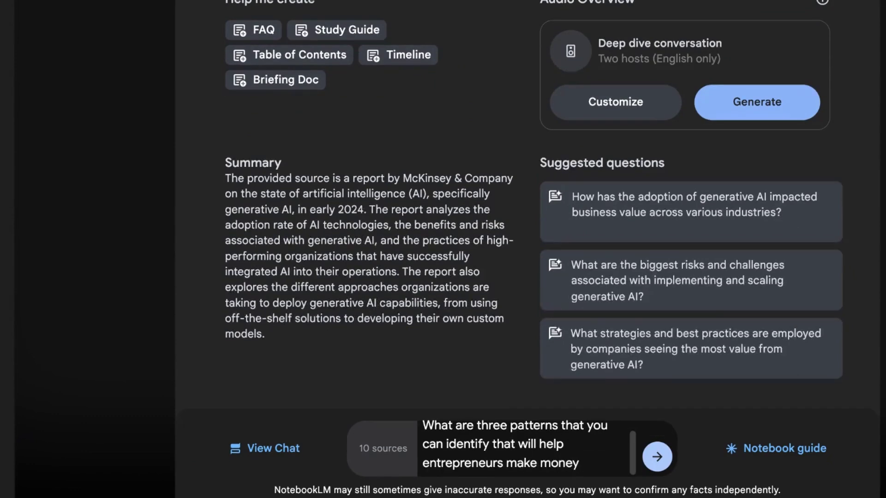
{"action": "type", "text": "in these documents?"}
{"action": "key", "text": "Return"}
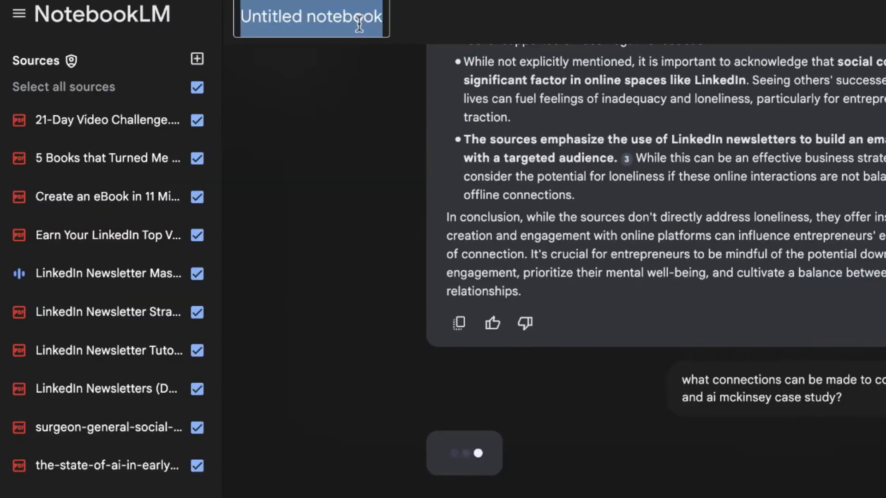
- Enter "Brain Dump R" as the title of the untitled notebook
{"action": "type", "text": "Bra"}
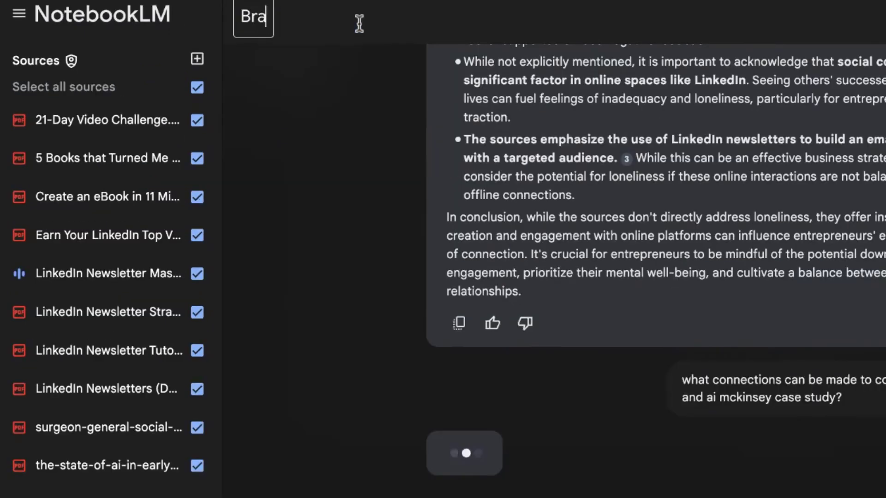
{"action": "type", "text": "in Dump R"}
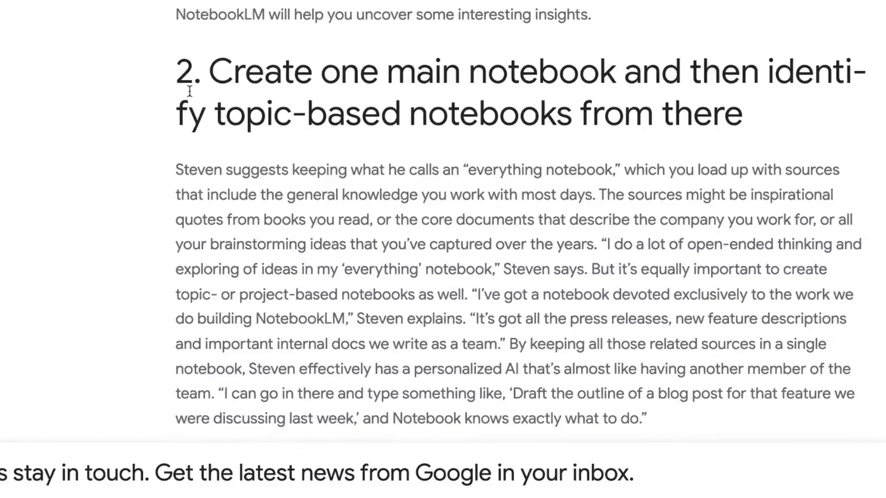
- Return to the article and read tip 2, about creating one main notebook and topic-based notebooks
{"action": "left_click_drag", "start_coordinate": [194, 80], "coordinate": [753, 138]}
{"action": "left_click", "coordinate": [539, 192]}
{"action": "scroll", "coordinate": [530, 197], "scroll_direction": "down", "scroll_amount": 2}
{"action": "left_click_drag", "start_coordinate": [469, 222], "coordinate": [346, 246]}
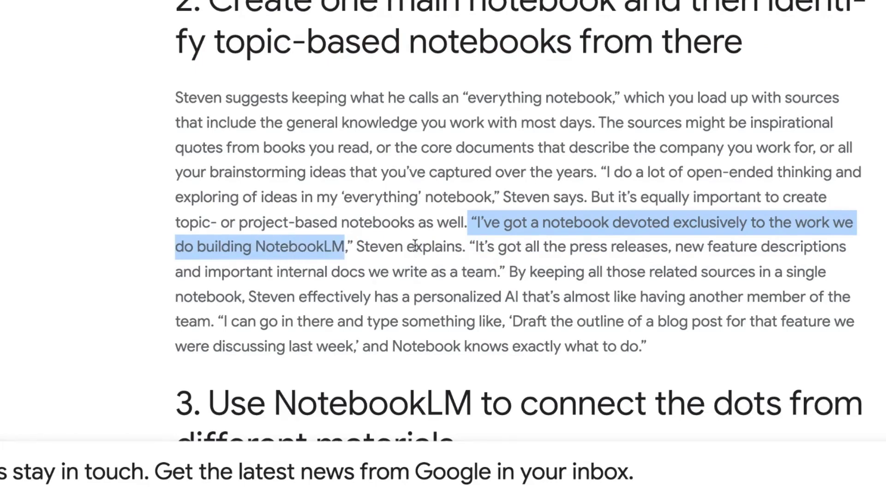
{"action": "left_click_drag", "start_coordinate": [467, 247], "coordinate": [297, 299]}
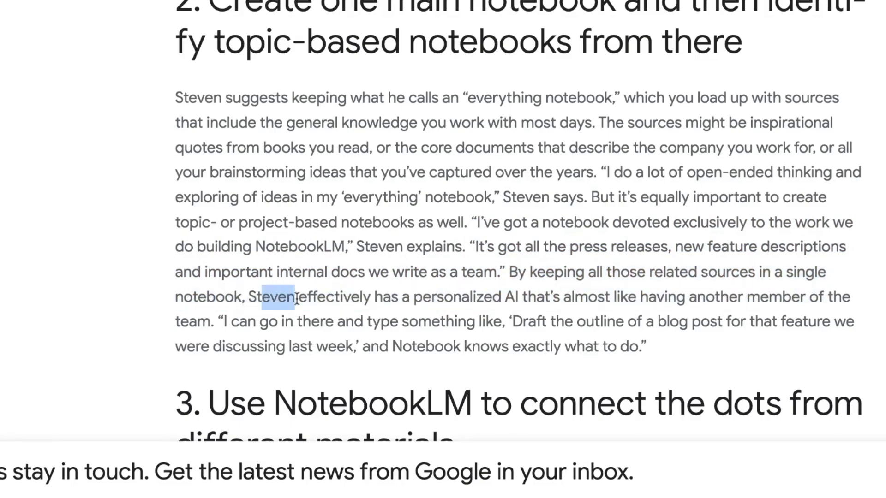
{"action": "left_click", "coordinate": [296, 299]}
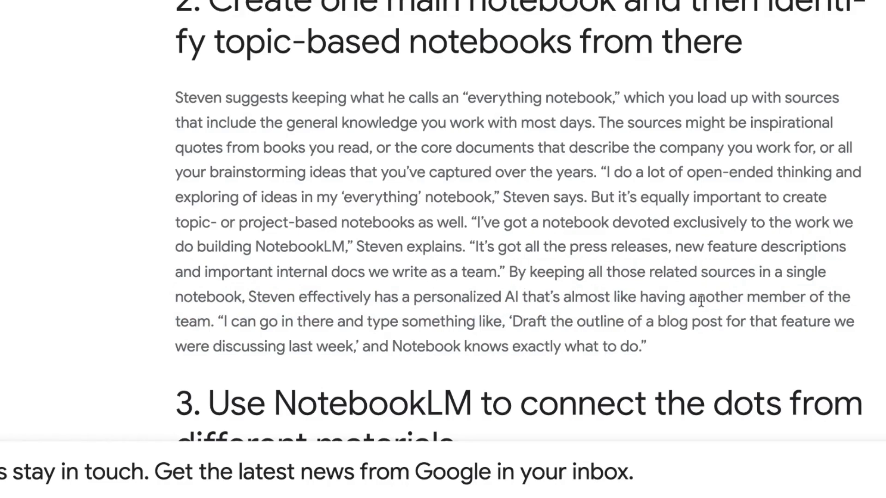
- Highlight the closing quote of tip 2 about asking the notebook to draft a blog post outline
{"action": "left_click_drag", "start_coordinate": [209, 323], "coordinate": [651, 369]}
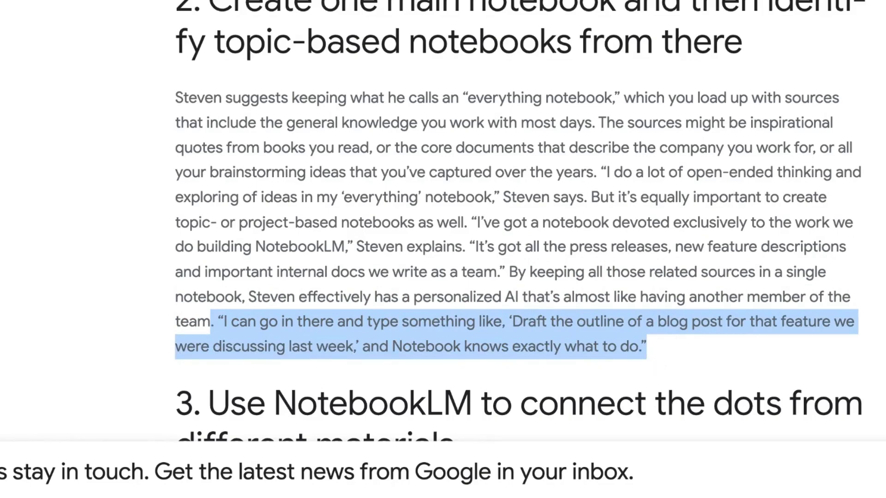
{"action": "scroll", "coordinate": [443, 249], "scroll_direction": "up", "scroll_amount": 3}
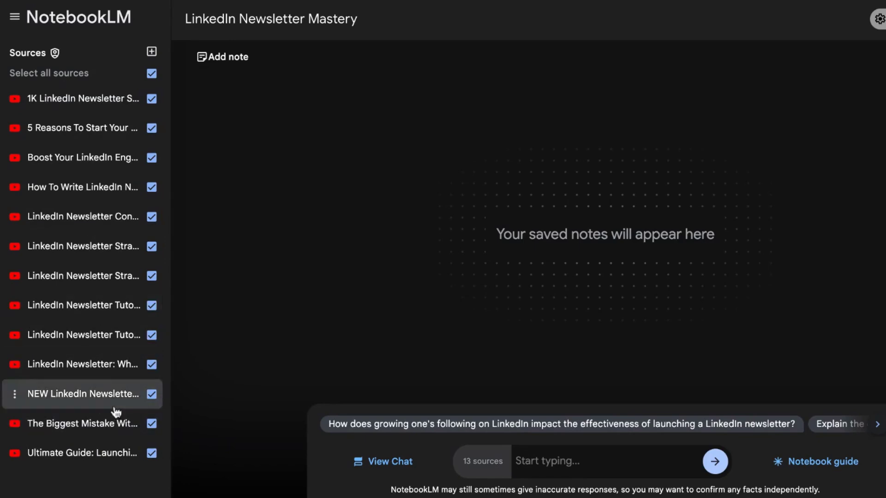
- In the LinkedIn Newsletter Mastery notebook, ask "How many characters can a linkedin newsletter title be again?"
{"action": "left_click", "coordinate": [553, 461]}
{"action": "type", "text": "How many qharacters can a linkedin n"}
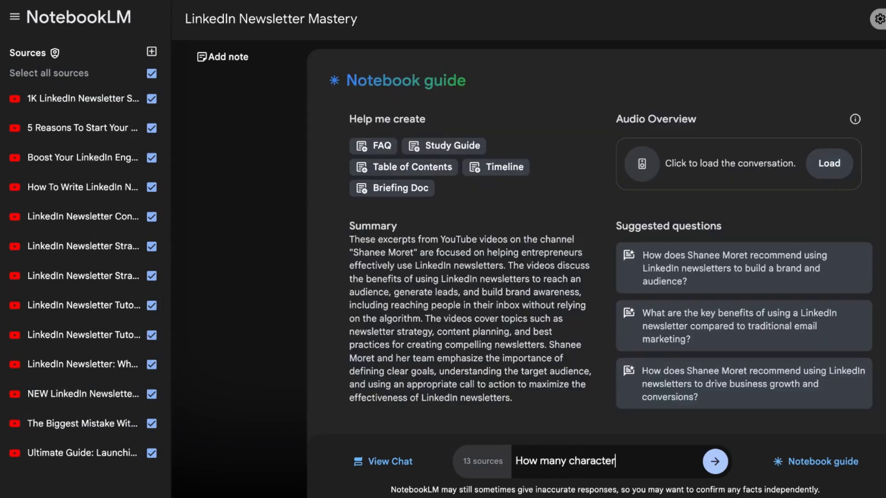
{"action": "type", "text": "ewsletter"}
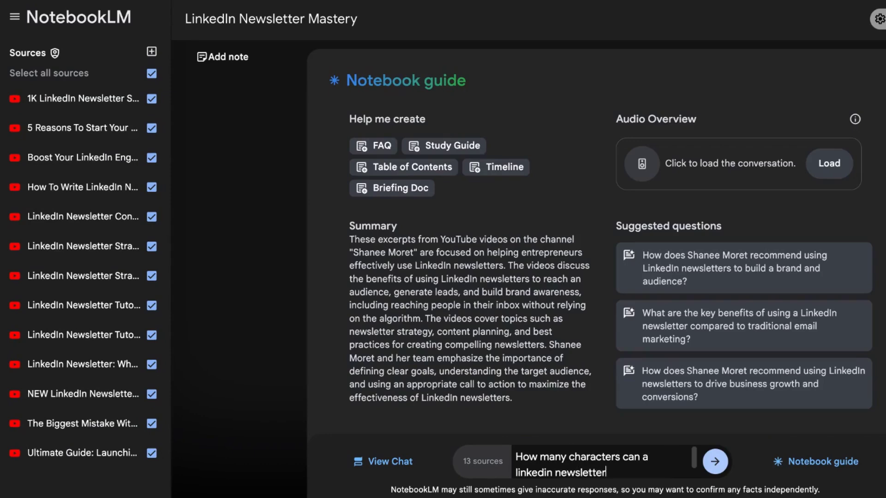
{"action": "type", "text": " title be at"}
{"action": "key", "text": "Return"}
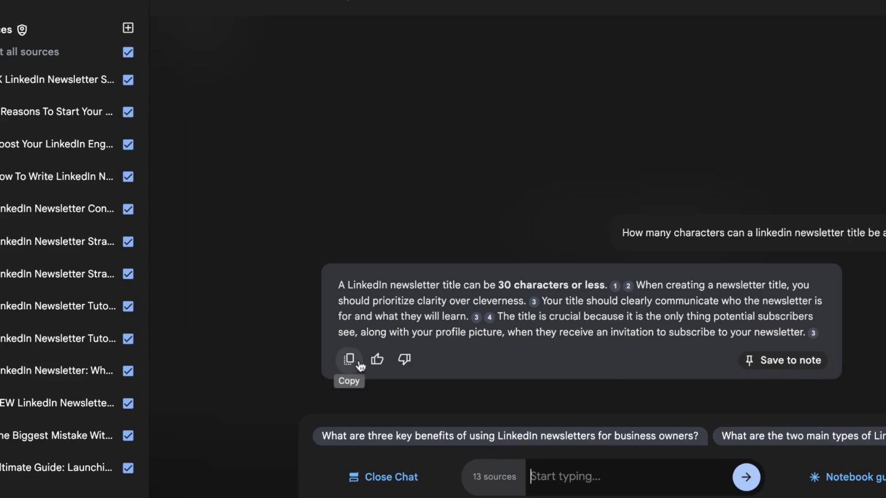
- Ask the notebook "What was that one formula to create a newsletter title?" and look through the answer
{"action": "type", "text": "What was that one formula to"}
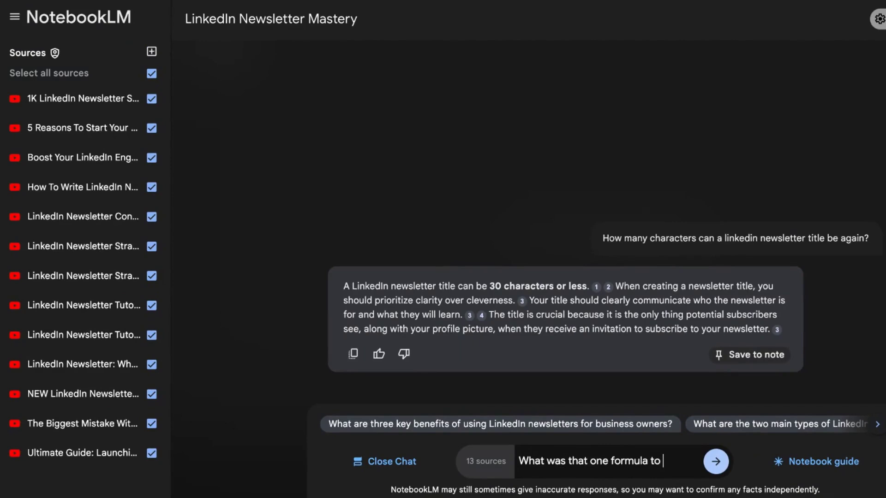
{"action": "type", "text": " create a newsle"}
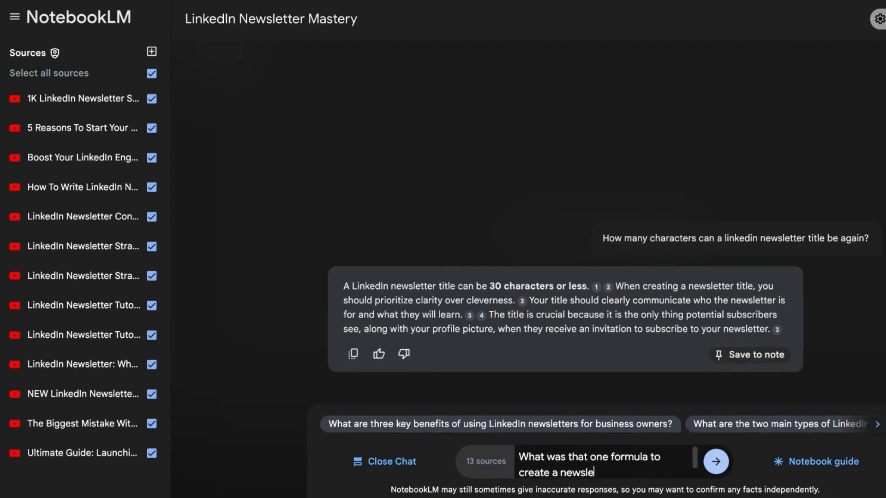
{"action": "type", "text": "tter title?"}
{"action": "key", "text": "Return"}
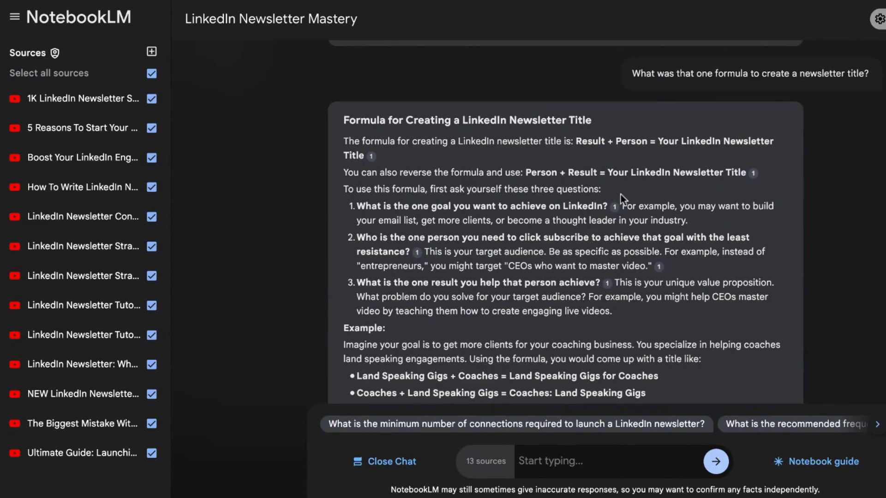
{"action": "scroll", "coordinate": [621, 195], "scroll_direction": "down", "scroll_amount": 5}
{"action": "scroll", "coordinate": [773, 333], "scroll_direction": "up", "scroll_amount": 2}
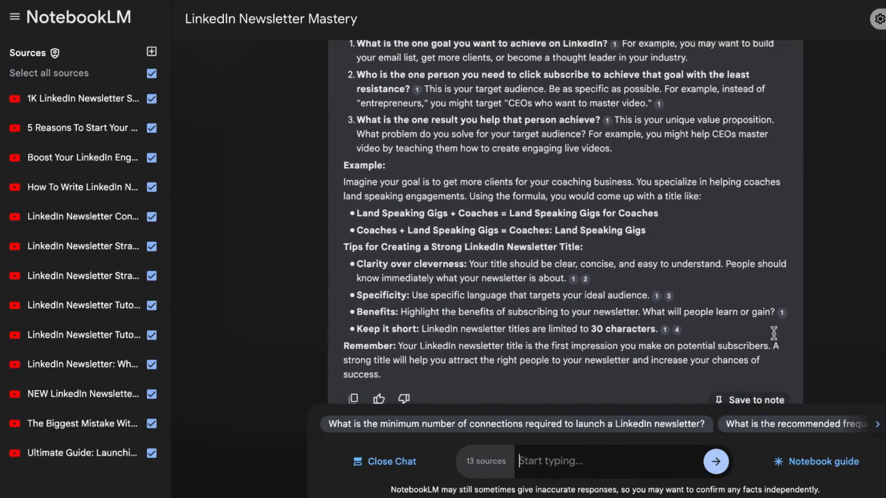
- Save the answer about the newsletter title's character limit as a note and open that note
{"action": "scroll", "coordinate": [761, 296], "scroll_direction": "up", "scroll_amount": 7}
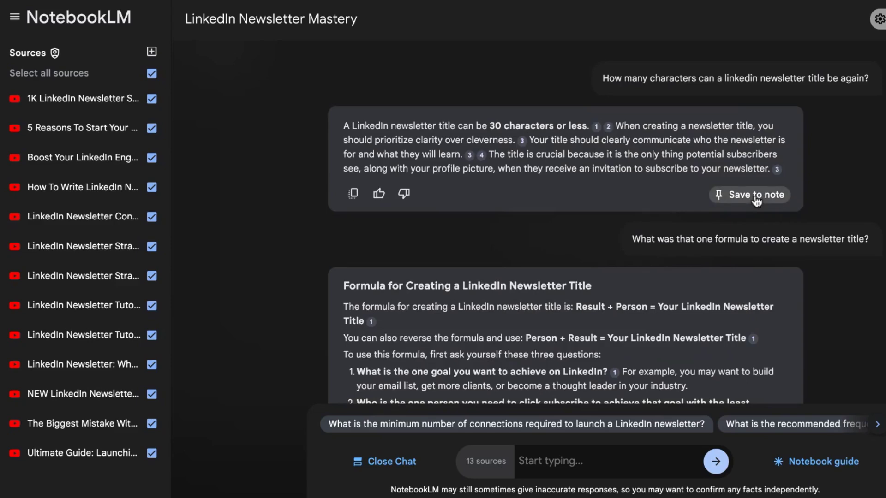
{"action": "left_click", "coordinate": [757, 200]}
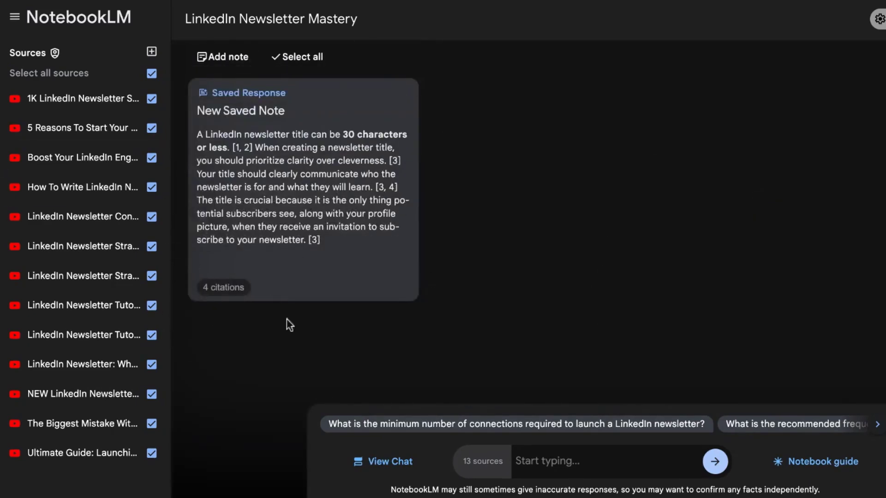
{"action": "left_click", "coordinate": [350, 182]}
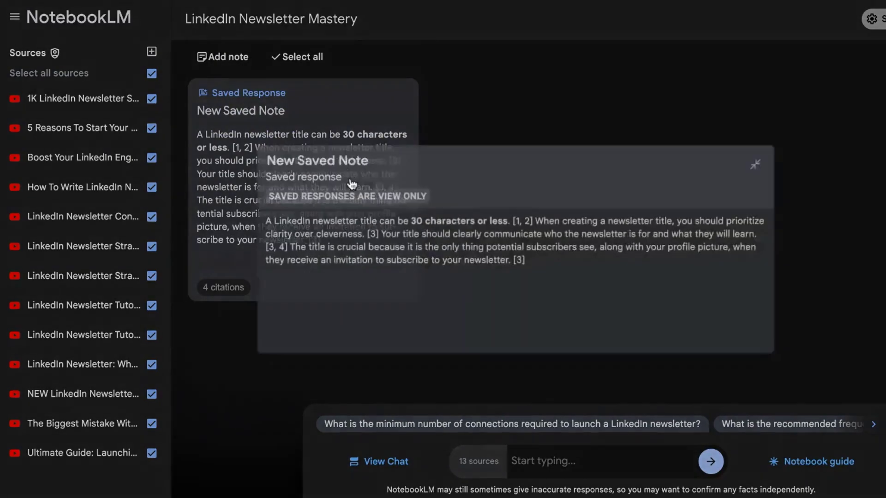
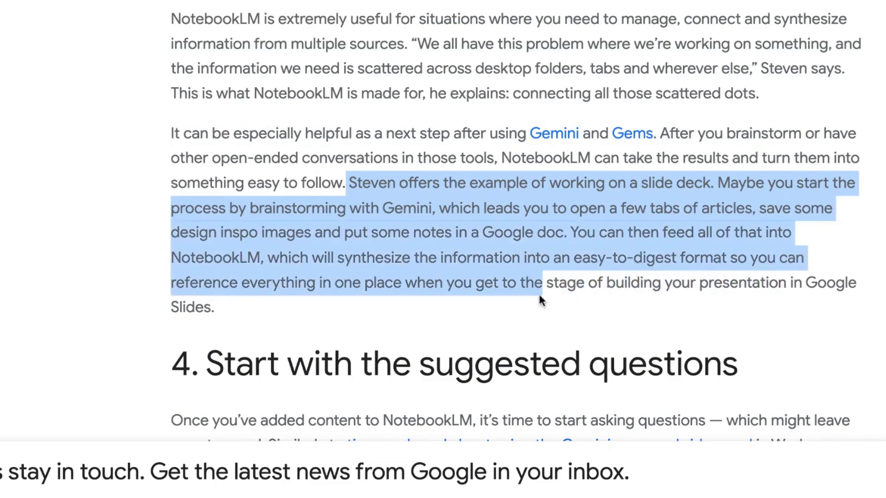
- Return to the article and read tip 3's slide deck example of combining Gemini brainstorming with NotebookLM
{"action": "left_click_drag", "start_coordinate": [561, 258], "coordinate": [811, 318]}
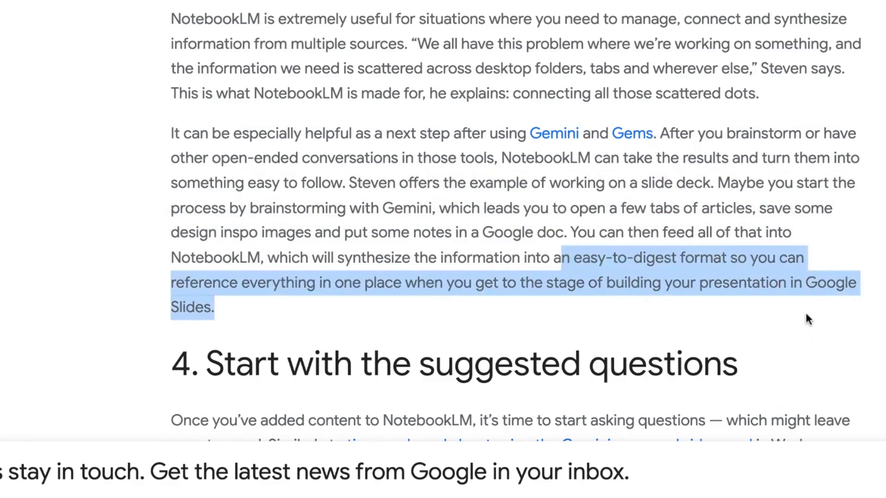
{"action": "left_click", "coordinate": [805, 314]}
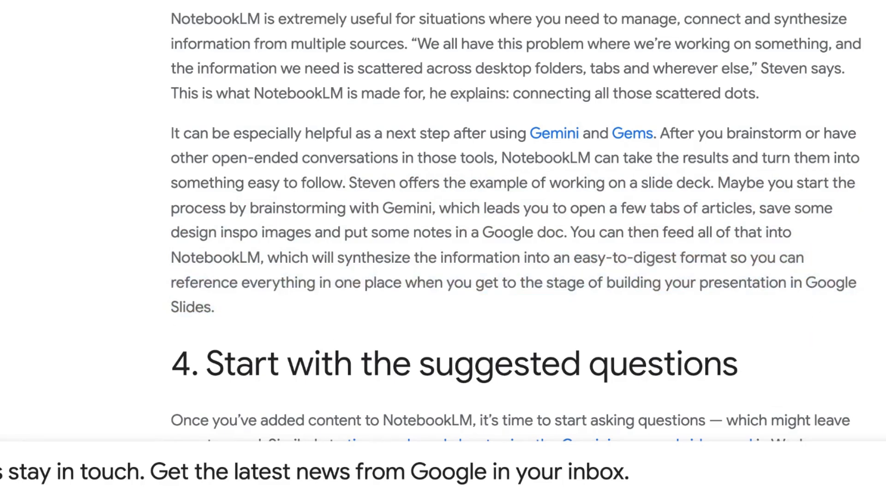
{"action": "scroll", "coordinate": [807, 307], "scroll_direction": "down", "scroll_amount": 1}
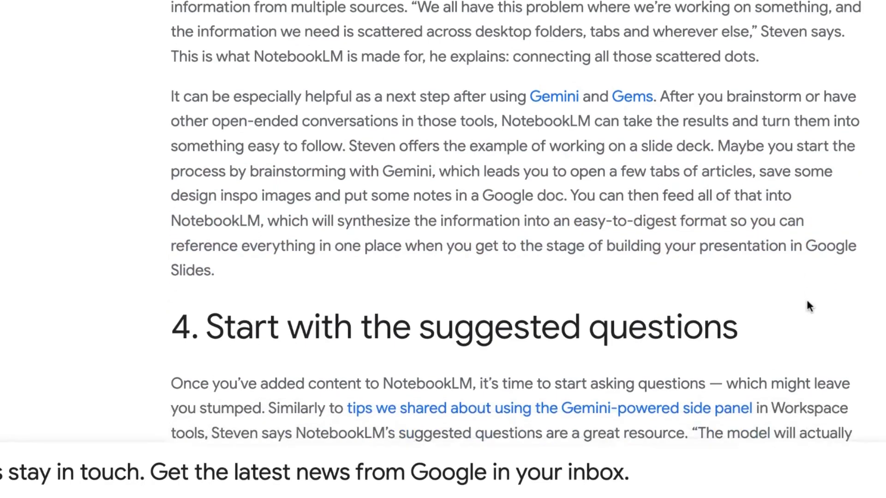
{"action": "scroll", "coordinate": [807, 306], "scroll_direction": "up", "scroll_amount": 1}
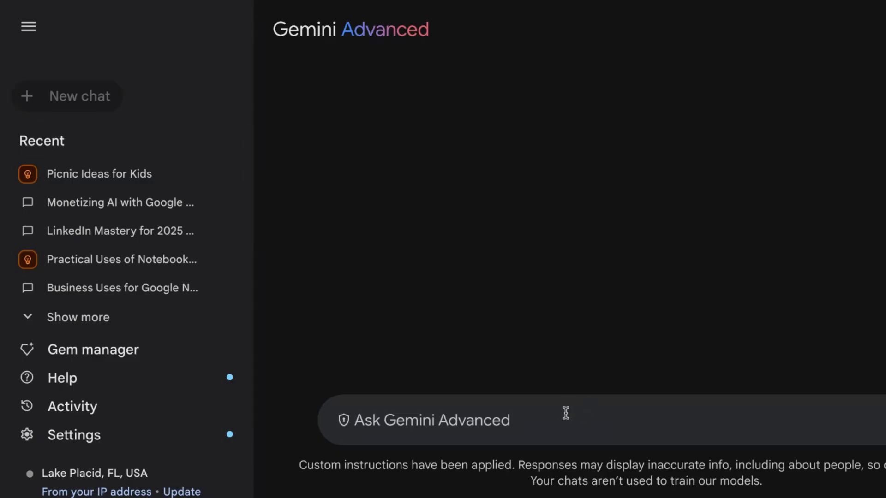
- Switch to Gemini and ask "What are 7 ways to monetize the Audio overview podcasts from google notebook lm"
{"action": "type", "text": "What a"}
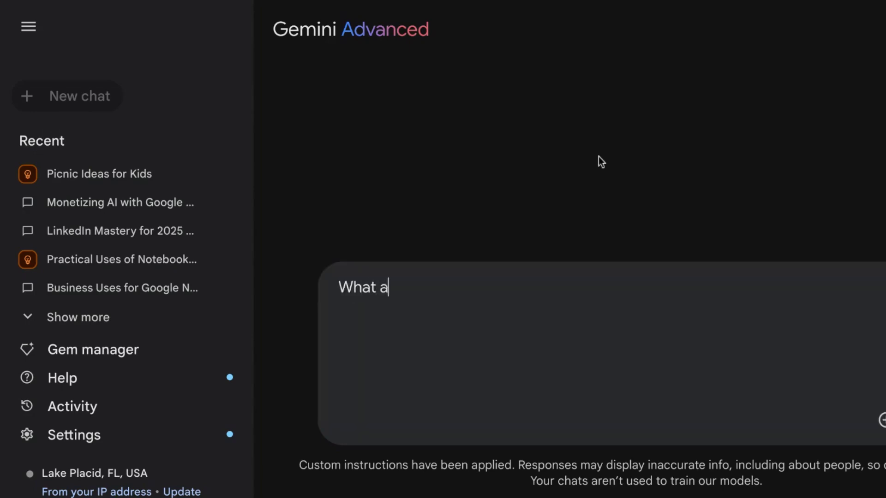
{"action": "type", "text": "re 7 ways to "}
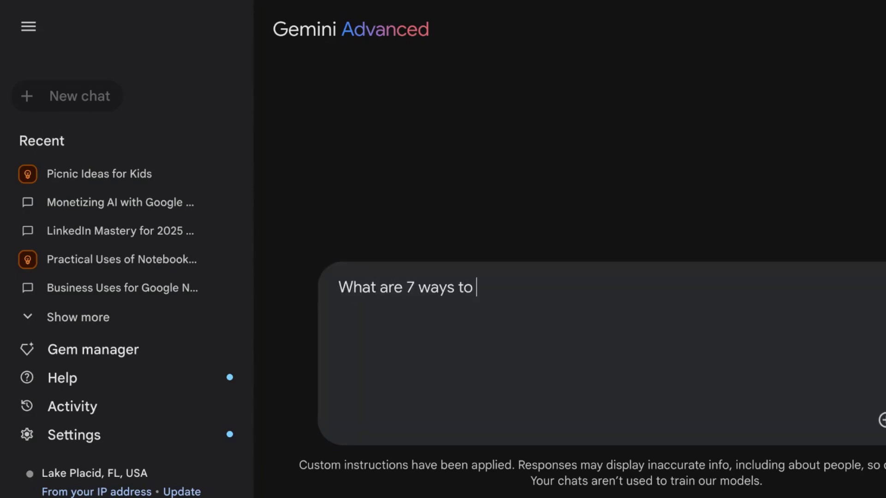
{"action": "type", "text": "monetize the"}
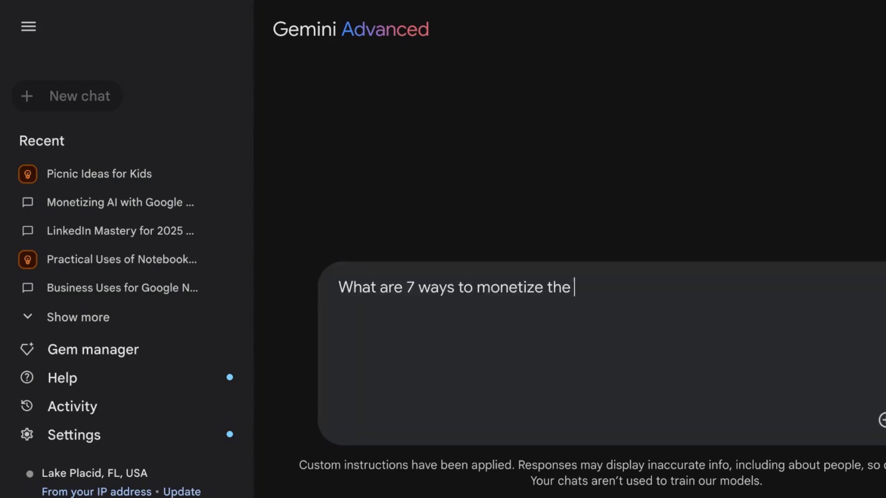
{"action": "type", "text": " Audio overvi"}
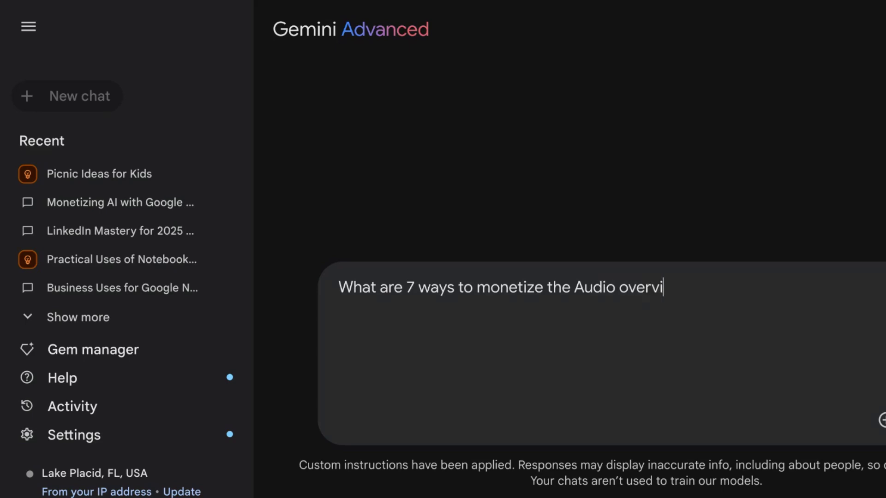
{"action": "type", "text": "ew podcasts "}
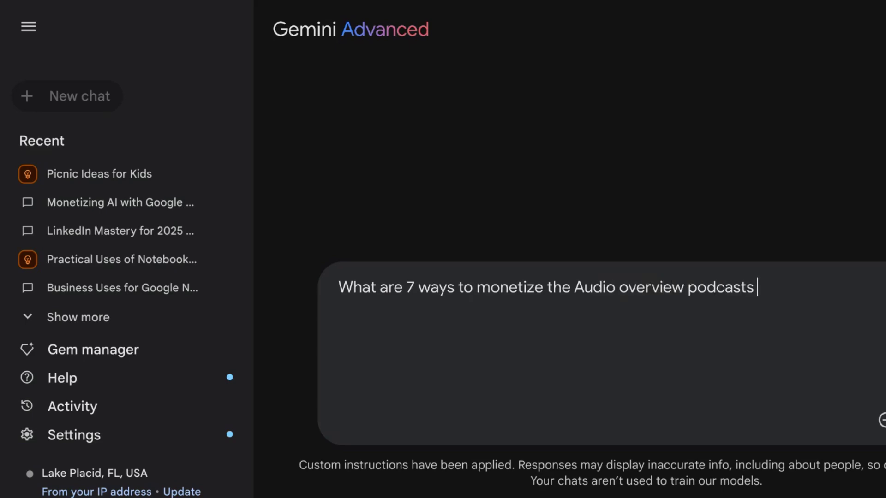
{"action": "type", "text": "from google note"}
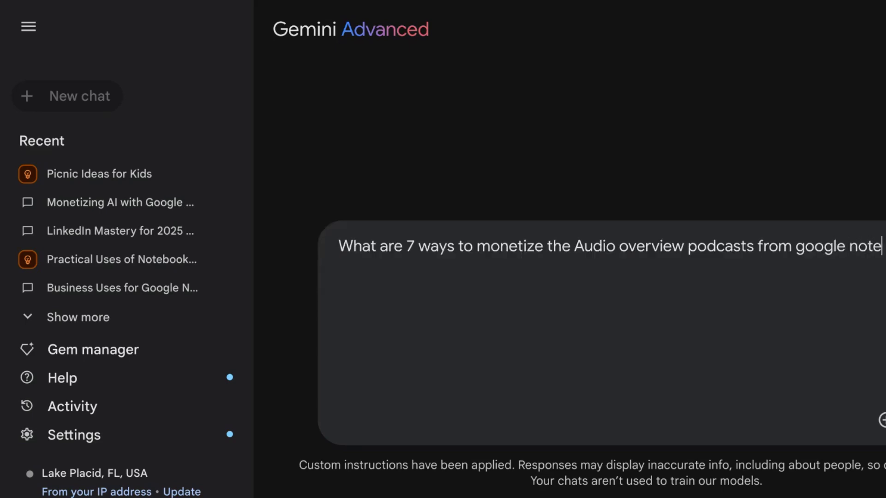
{"action": "type", "text": "book lm"}
{"action": "key", "text": "Return"}
- Look through the monetization strategies and ask "Can you direct me to some sources on how to implement these strategies"
{"action": "scroll", "coordinate": [519, 289], "scroll_direction": "down", "scroll_amount": 3}
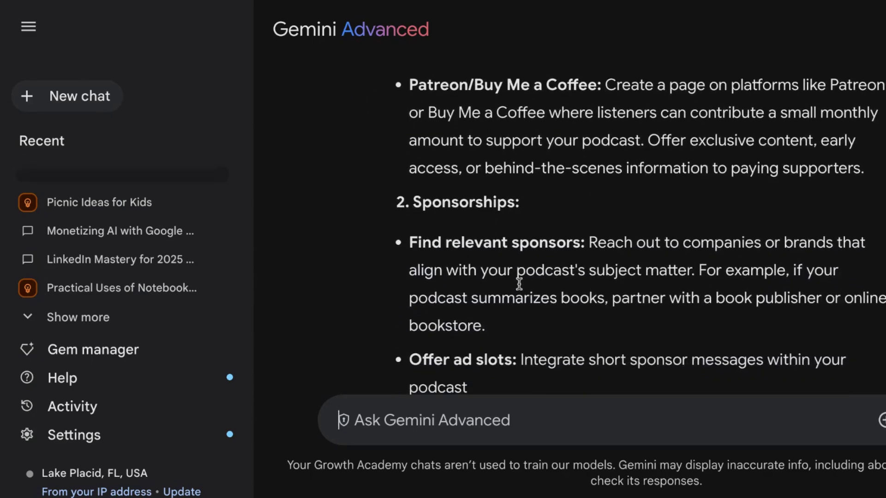
{"action": "scroll", "coordinate": [519, 284], "scroll_direction": "down", "scroll_amount": 4}
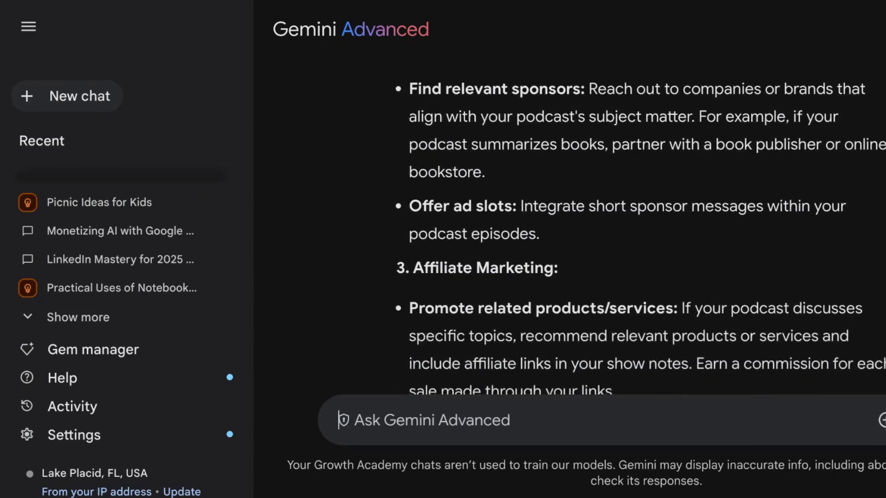
{"action": "scroll", "coordinate": [519, 284], "scroll_direction": "down", "scroll_amount": 3}
{"action": "scroll", "coordinate": [518, 284], "scroll_direction": "down", "scroll_amount": 5}
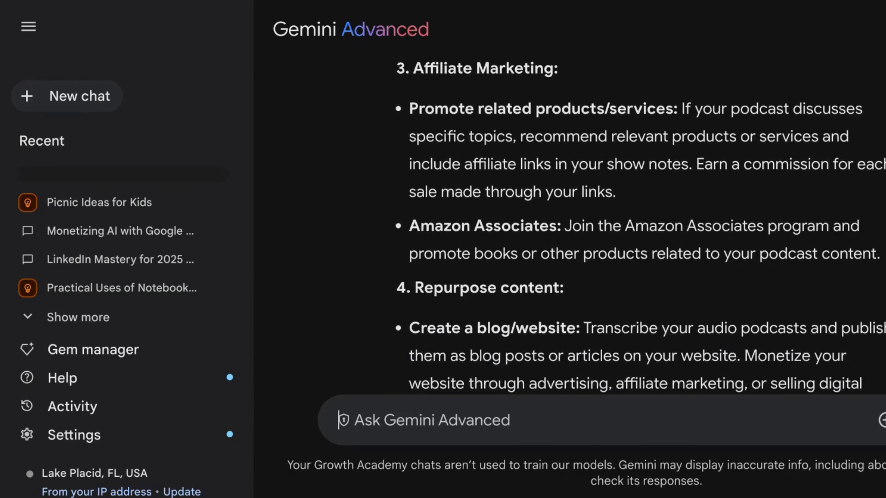
{"action": "type", "text": "Can you direct me to"}
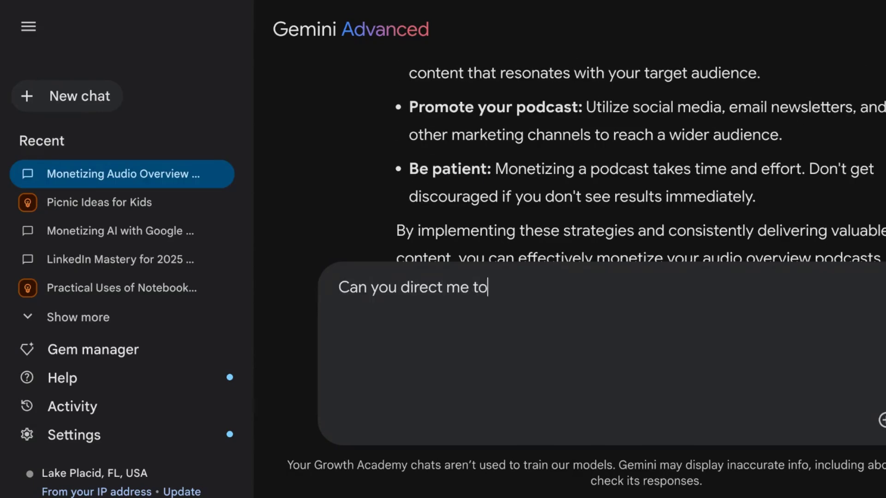
{"action": "type", "text": " some sources on how t"}
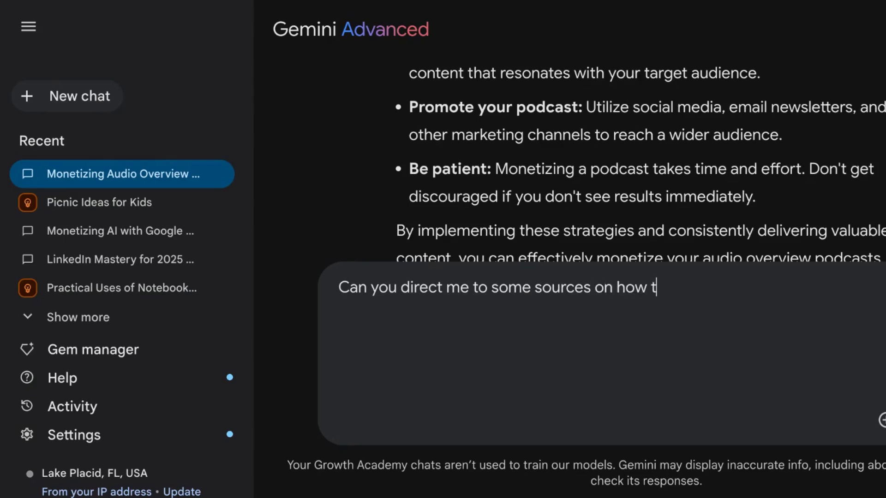
{"action": "type", "text": "o implement"}
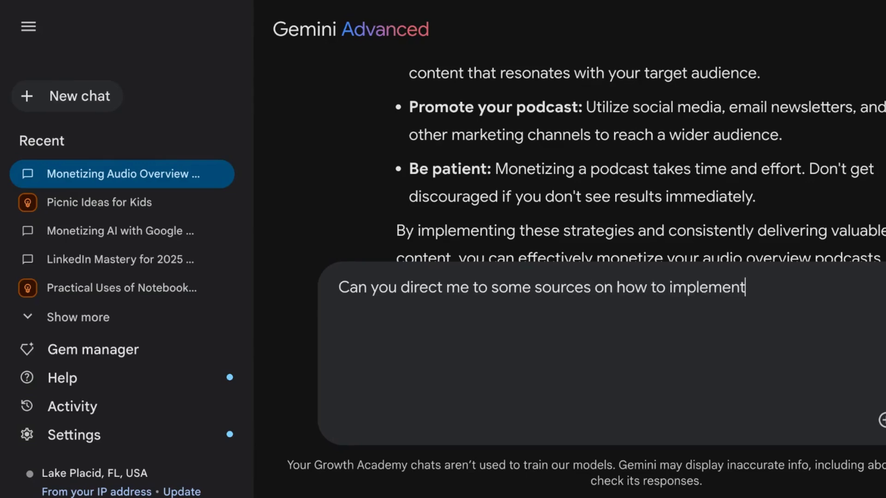
{"action": "type", "text": " thsese str"}
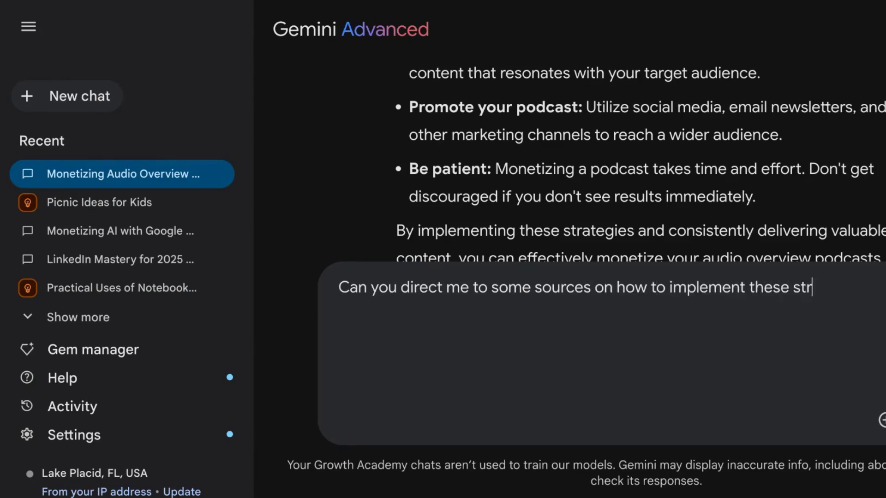
{"action": "type", "text": "ategies"}
{"action": "key", "text": "Return"}
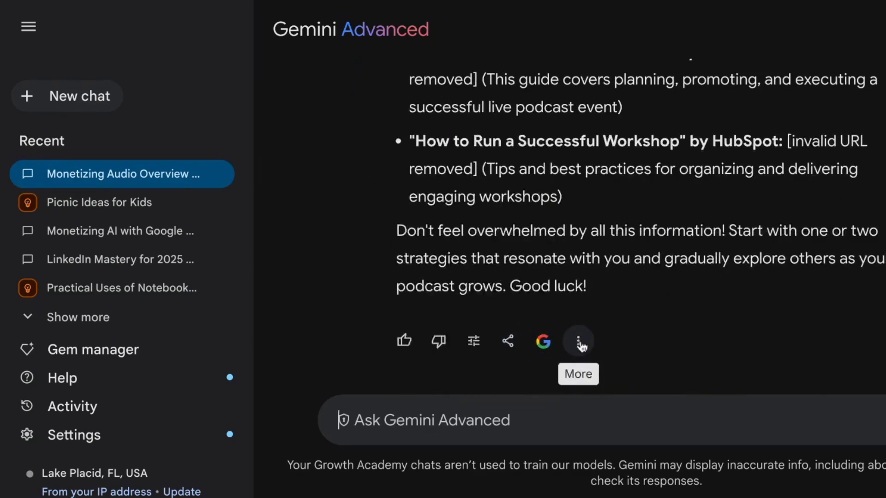
- Copy Gemini's list of sources, switch to NotebookLM and create a new notebook with it as a pasted text source
{"action": "left_click", "coordinate": [578, 342]}
{"action": "left_click", "coordinate": [602, 248]}
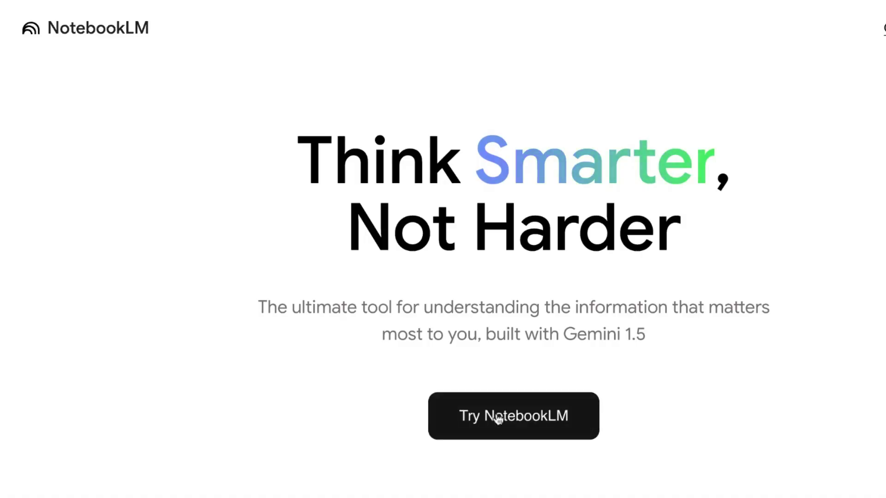
{"action": "left_click", "coordinate": [498, 419]}
{"action": "left_click", "coordinate": [157, 164]}
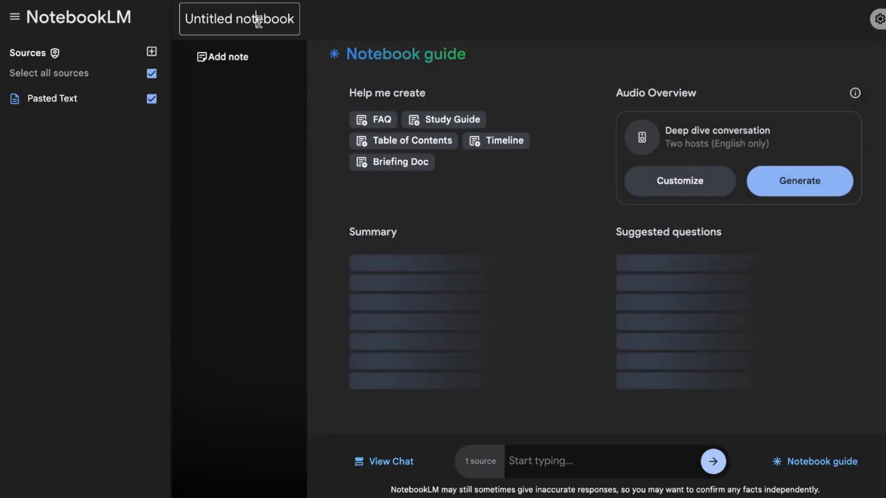
- Rename the untitled notebook "How to Monetize Audio Podcasts"
{"action": "left_click", "coordinate": [259, 21]}
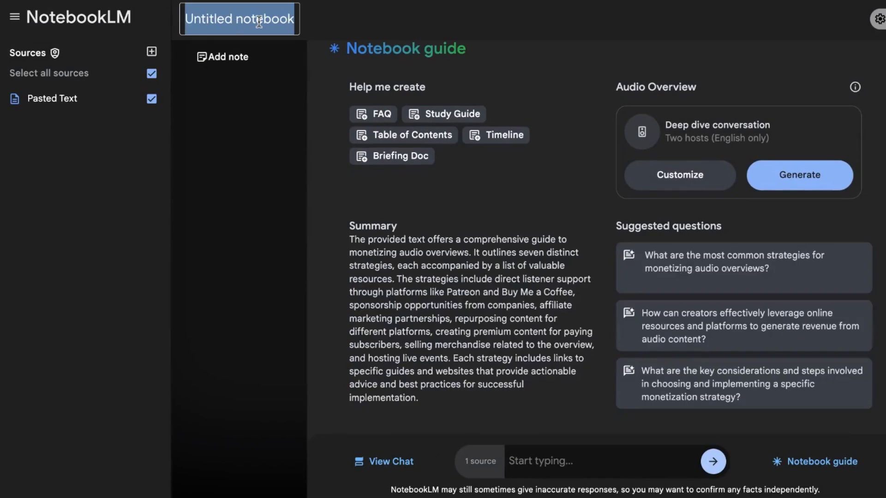
{"action": "type", "text": "How to Moneti"}
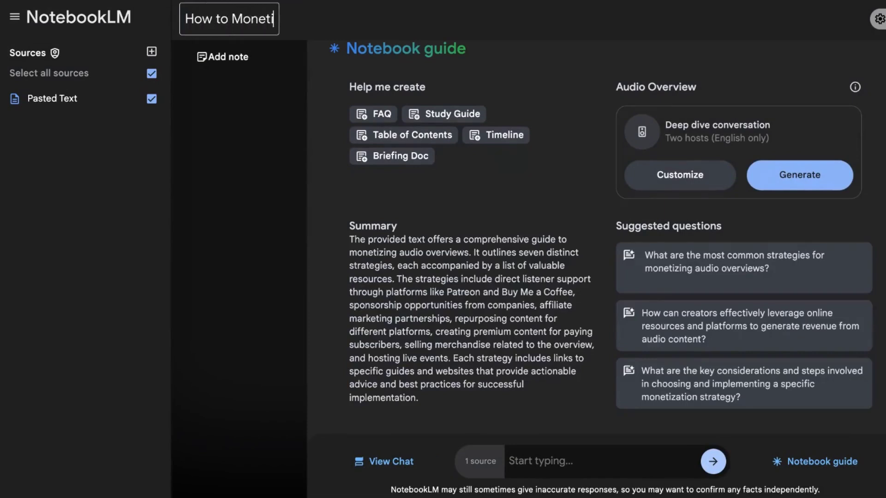
{"action": "type", "text": "ze Audio Podcasts"}
{"action": "left_click", "coordinate": [152, 52]}
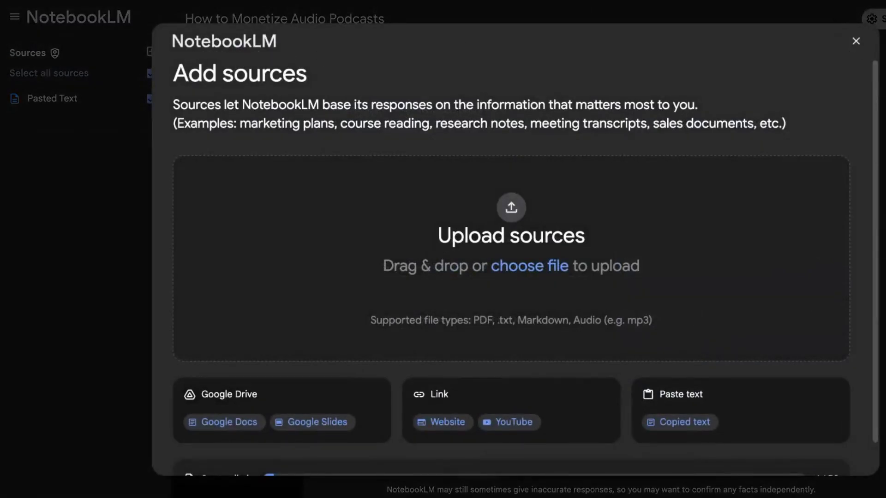
{"action": "left_click", "coordinate": [440, 423]}
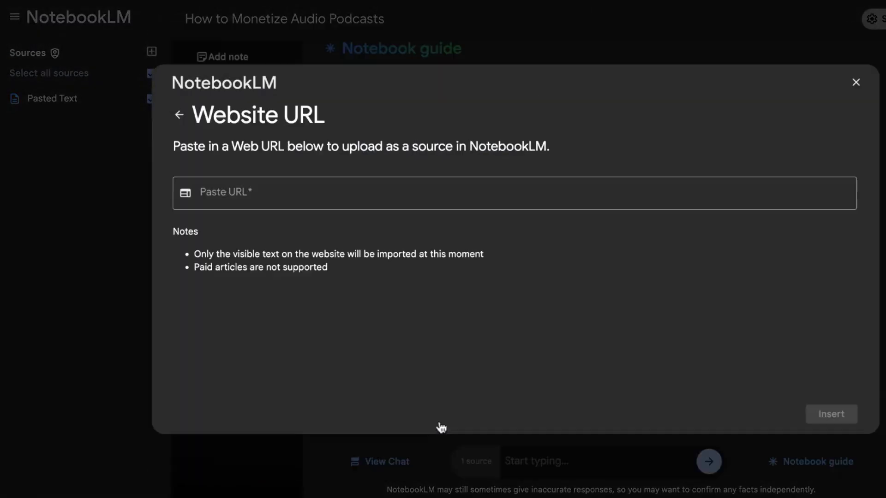
{"action": "left_click", "coordinate": [394, 194]}
{"action": "type", "text": "https://help.buymeacoffee.com/"}
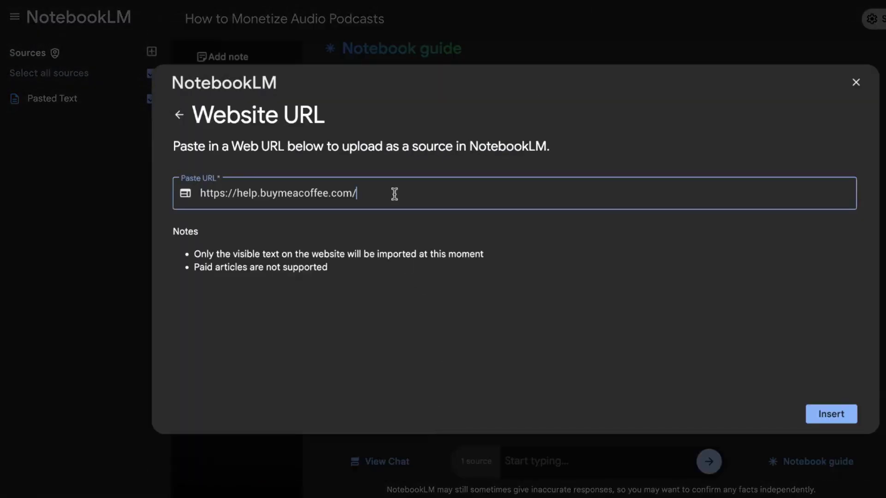
{"action": "left_click", "coordinate": [808, 421]}
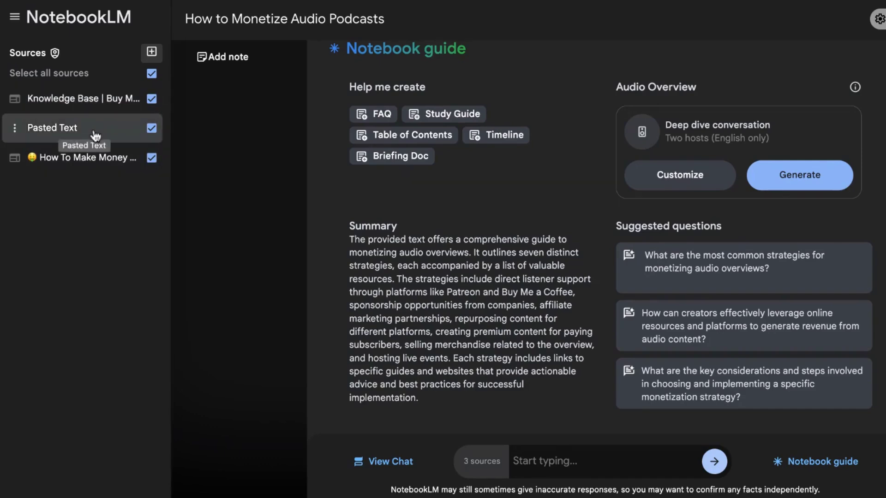
{"action": "left_click", "coordinate": [150, 52]}
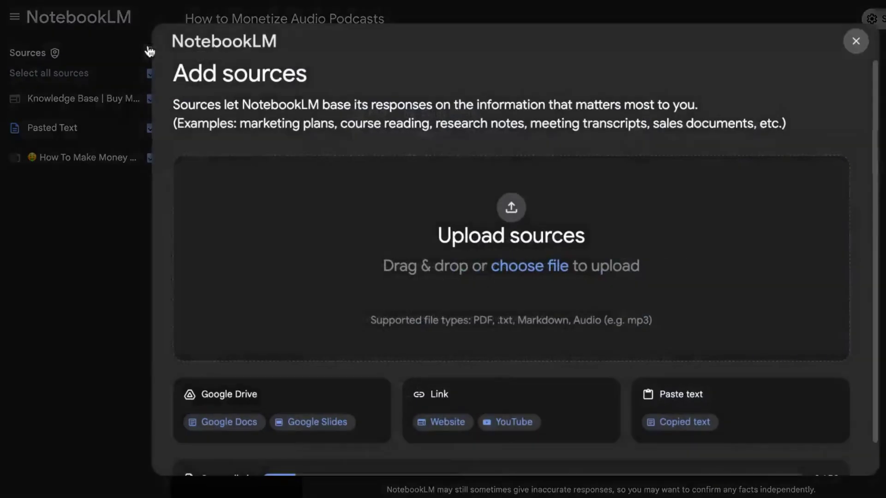
{"action": "left_click", "coordinate": [220, 422]}
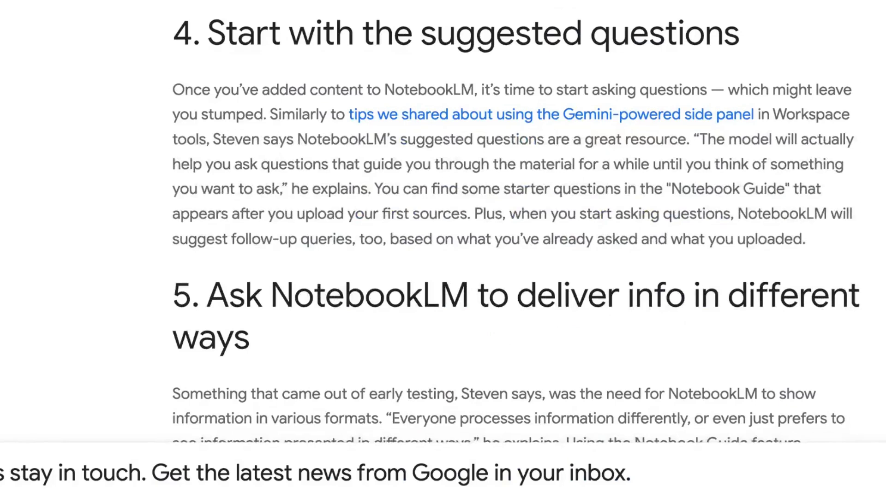
- Return to the article and read tip 4 about starting with the suggested questions
{"action": "left_click_drag", "start_coordinate": [175, 93], "coordinate": [883, 245]}
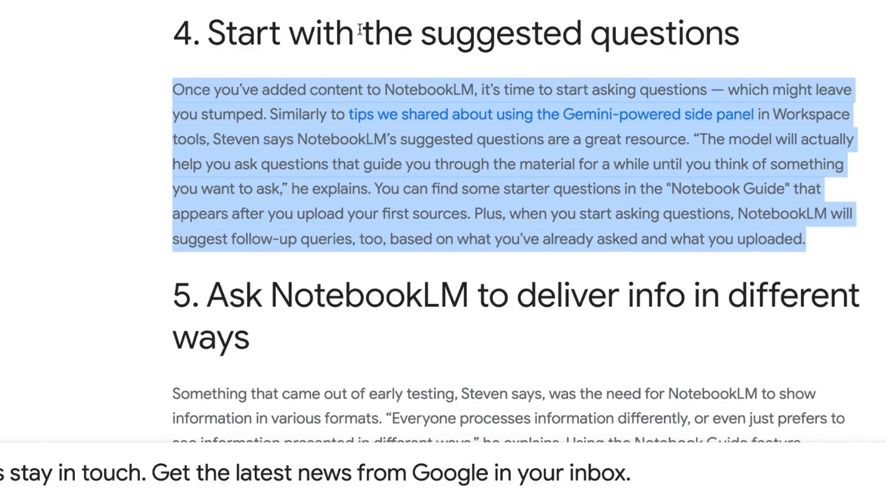
{"action": "left_click_drag", "start_coordinate": [270, 139], "coordinate": [697, 139]}
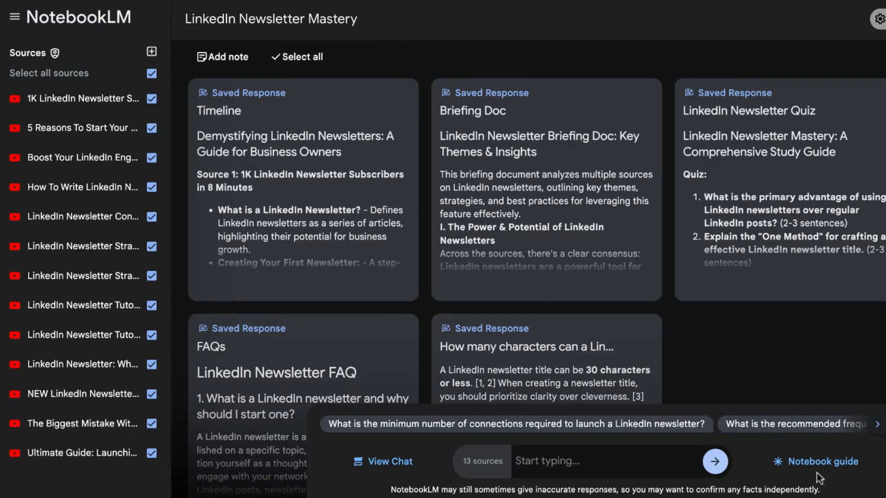
- Ask the LinkedIn Newsletter Mastery notebook's suggested question on key benefits compared to traditional email marketing, and save the answer to a note
{"action": "left_click", "coordinate": [817, 463]}
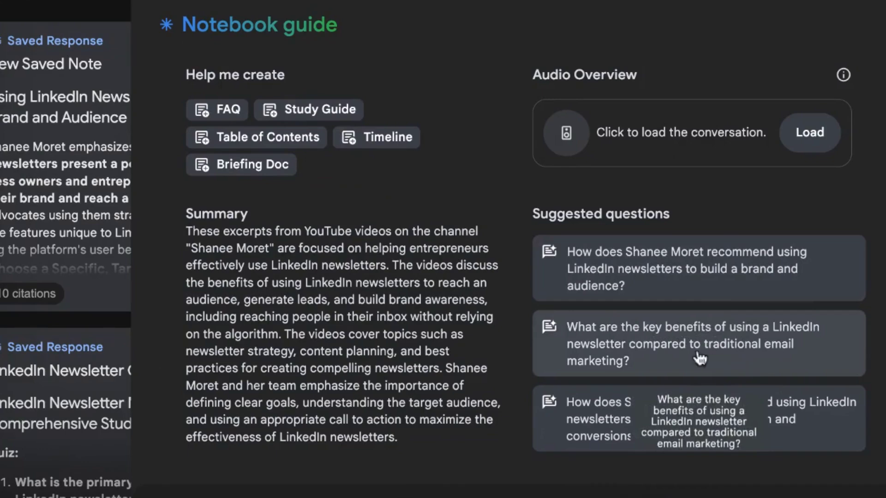
{"action": "left_click", "coordinate": [818, 356]}
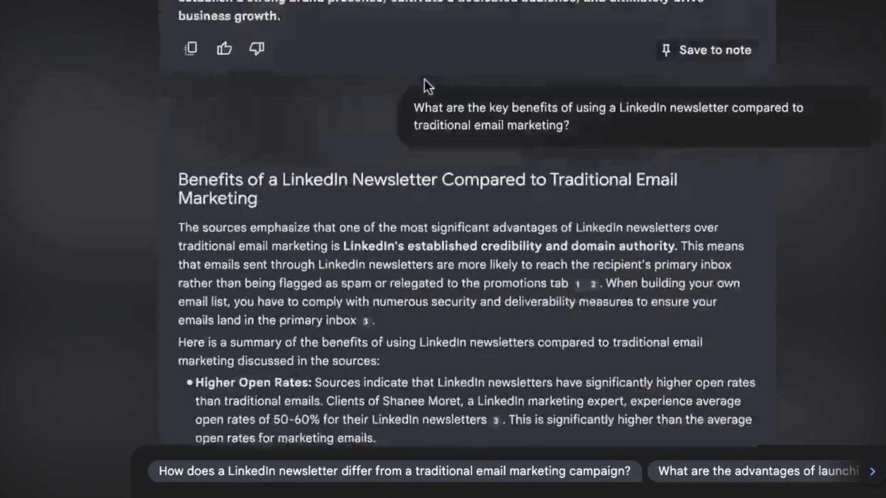
{"action": "scroll", "coordinate": [369, 277], "scroll_direction": "down", "scroll_amount": 3}
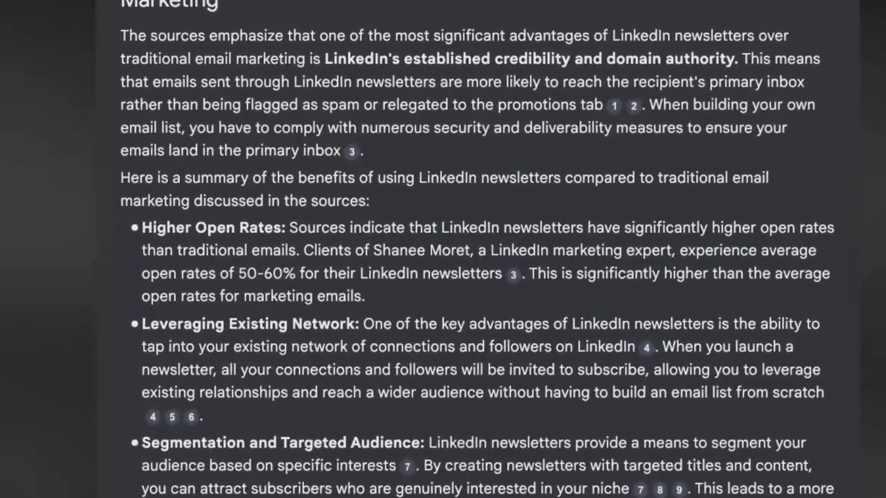
{"action": "scroll", "coordinate": [346, 233], "scroll_direction": "down", "scroll_amount": 2}
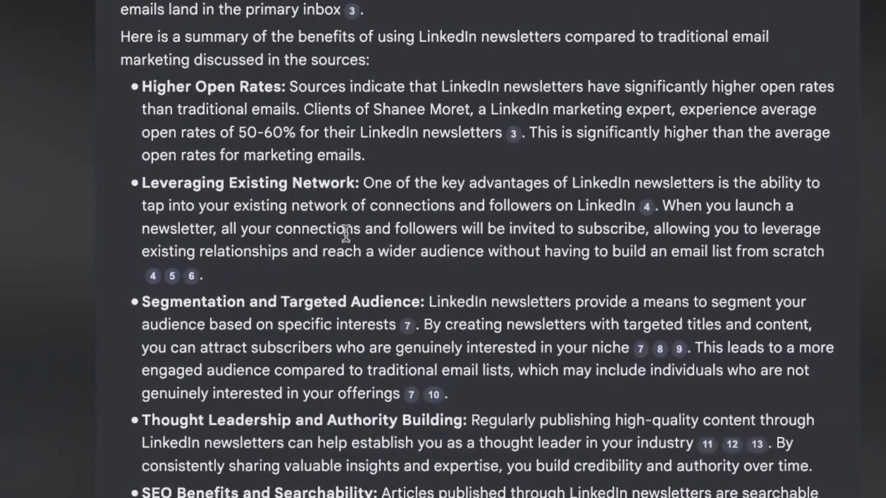
{"action": "scroll", "coordinate": [346, 233], "scroll_direction": "down", "scroll_amount": 4}
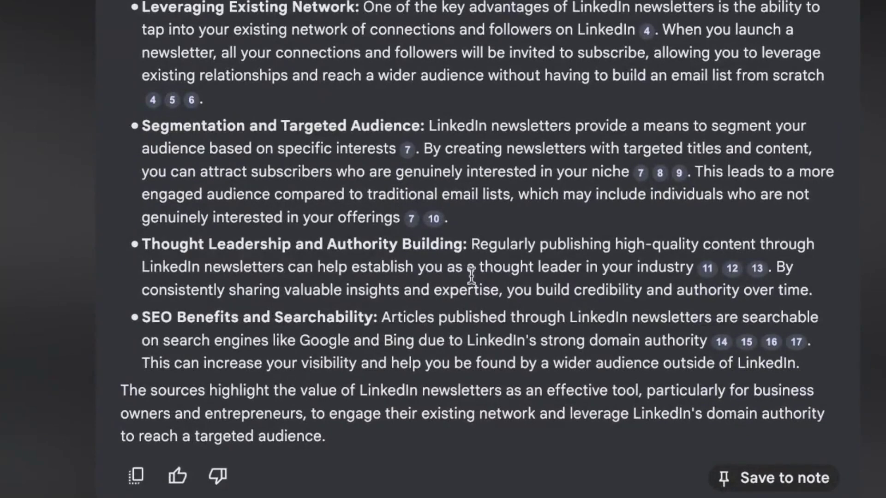
{"action": "left_click", "coordinate": [765, 478]}
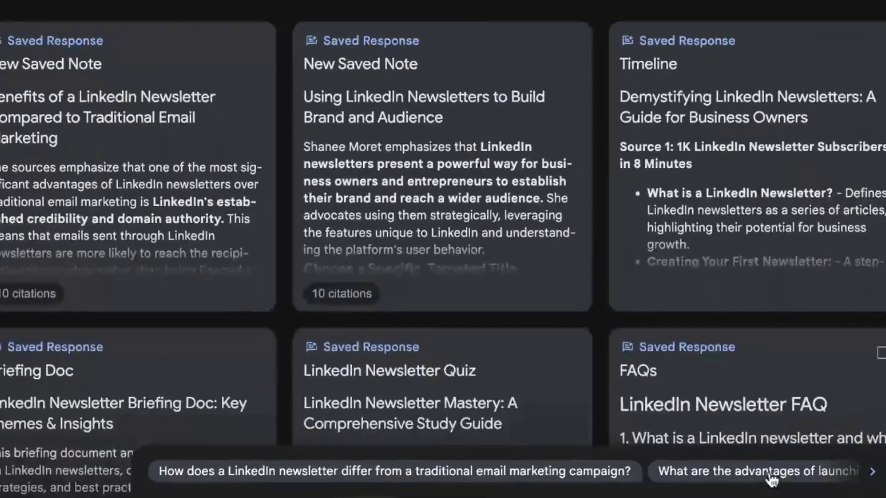
- Rename the new saved notes, starting the email marketing comparison note's title with "Benefits of LinkedIn Newsletters Compare"
{"action": "mouse_move", "coordinate": [357, 56]}
{"action": "left_click", "coordinate": [368, 72]}
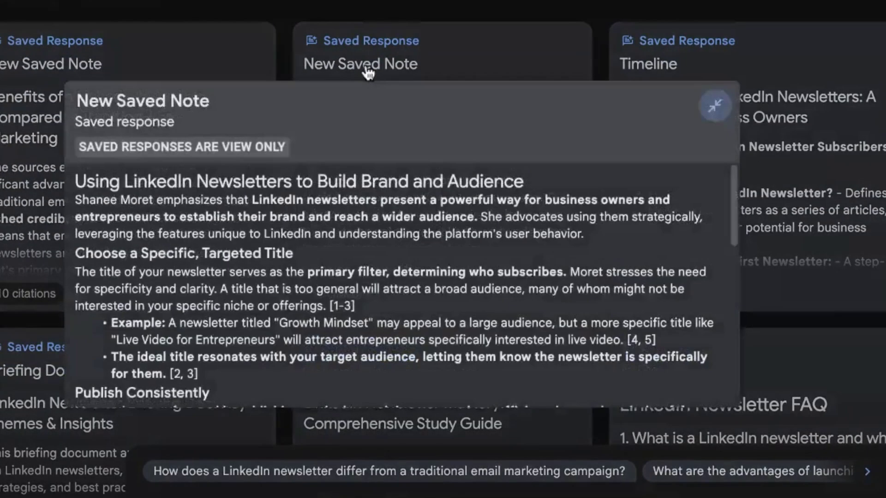
{"action": "left_click", "coordinate": [38, 90]}
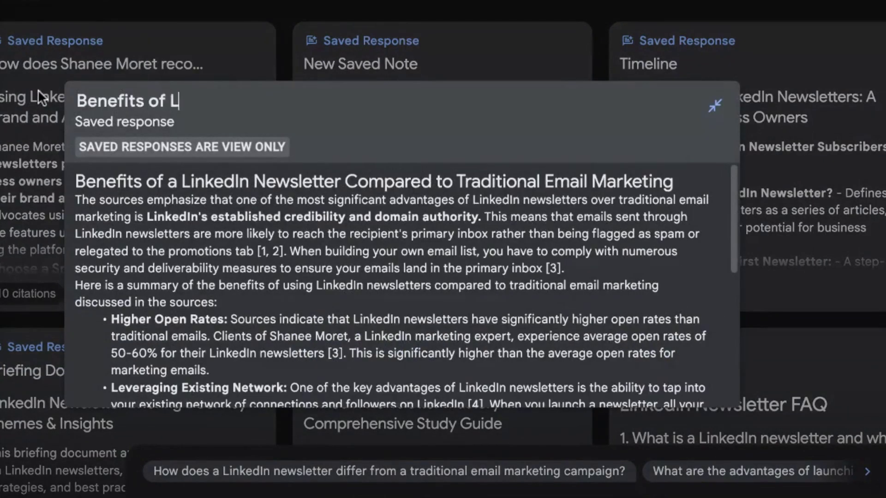
{"action": "type", "text": "inkedIn Newslet"}
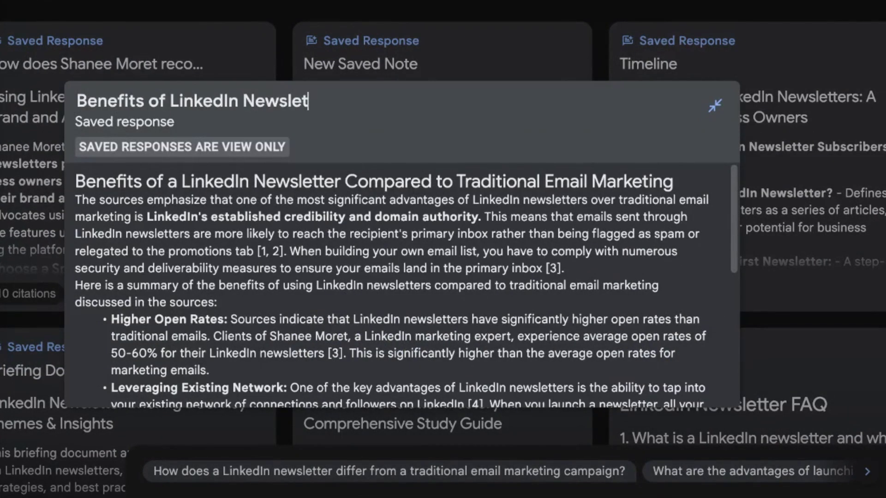
{"action": "type", "text": "ters Compare"}
{"action": "key", "text": "Escape"}
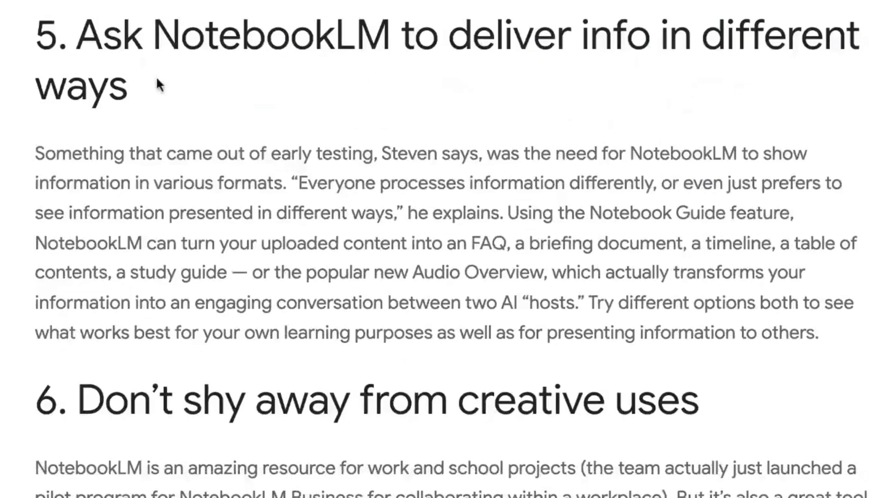
- Return to the article and read tip 5 on having NotebookLM deliver information in different formats
{"action": "left_click_drag", "start_coordinate": [59, 24], "coordinate": [309, 83]}
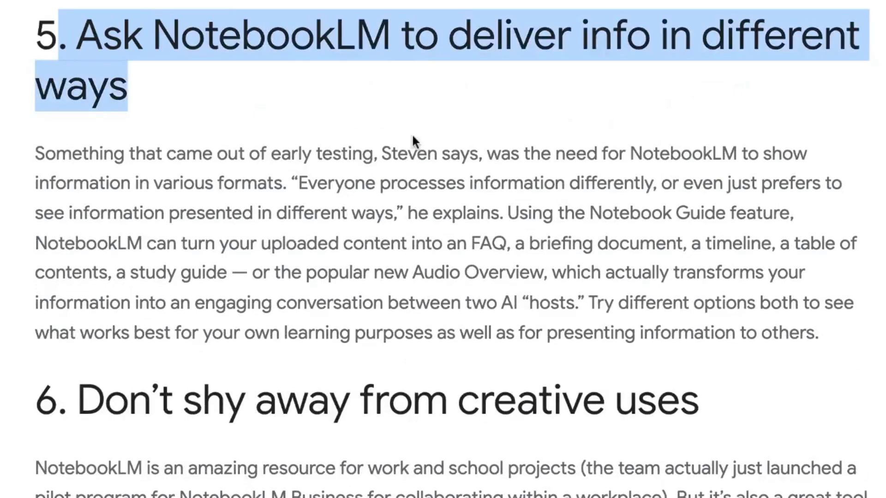
{"action": "left_click_drag", "start_coordinate": [298, 183], "coordinate": [483, 238]}
{"action": "left_click", "coordinate": [482, 239]}
{"action": "left_click_drag", "start_coordinate": [677, 243], "coordinate": [858, 243]}
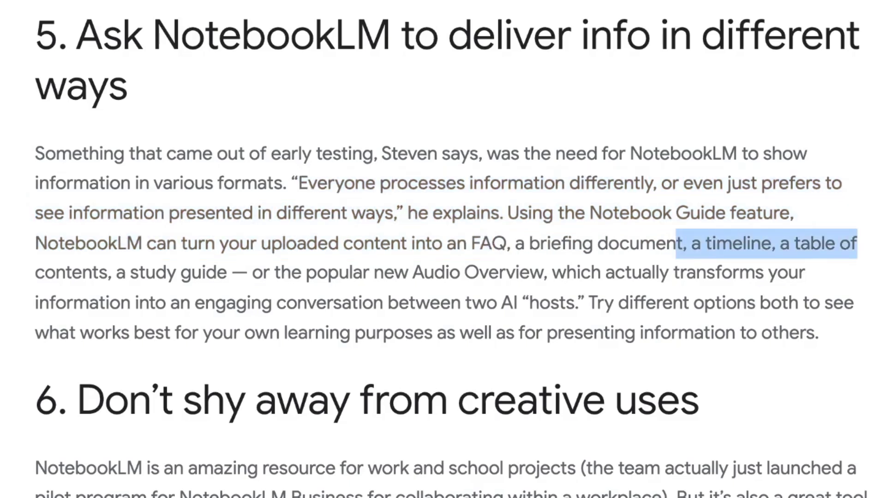
{"action": "left_click_drag", "start_coordinate": [117, 262], "coordinate": [521, 283]}
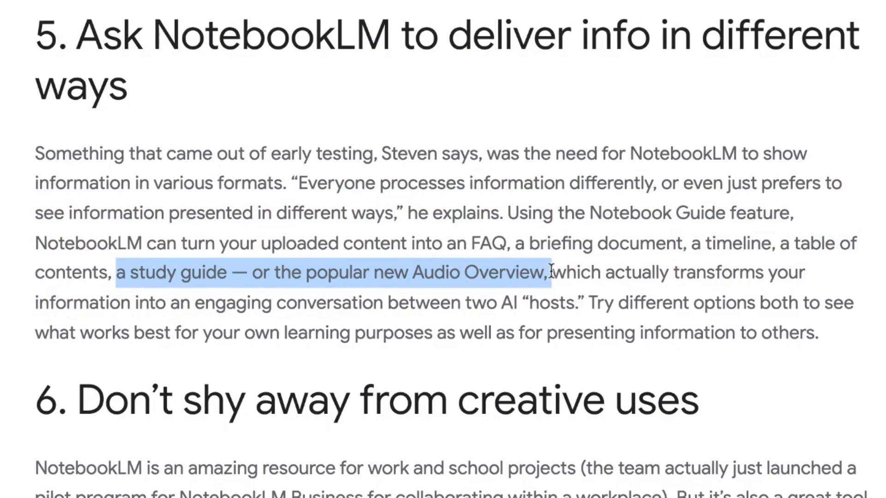
{"action": "left_click_drag", "start_coordinate": [194, 303], "coordinate": [839, 319]}
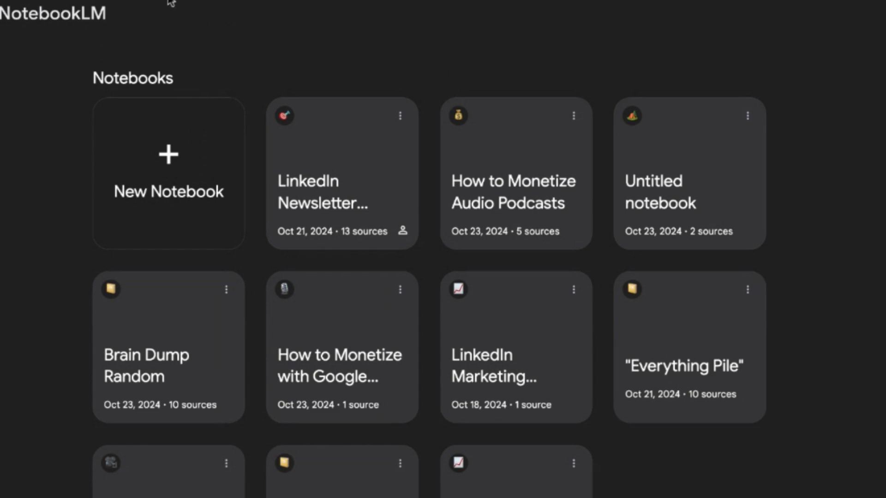
- Open the LinkedIn Newsletter Mastery notebook and generate an FAQ from its notebook guide
{"action": "left_click", "coordinate": [362, 179]}
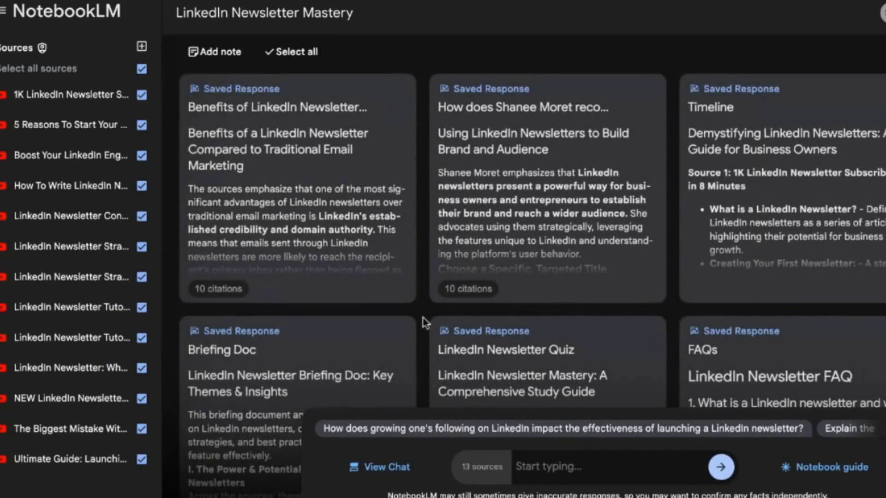
{"action": "scroll", "coordinate": [646, 332], "scroll_direction": "down", "scroll_amount": 3}
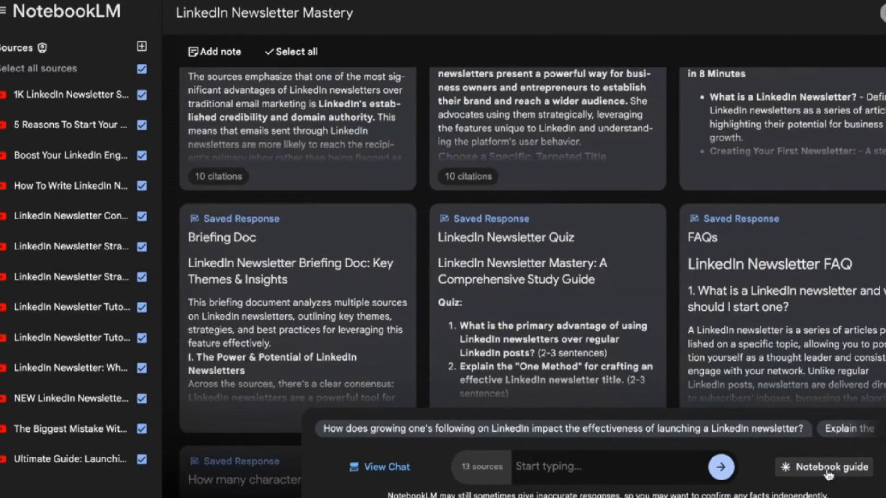
{"action": "left_click", "coordinate": [825, 476]}
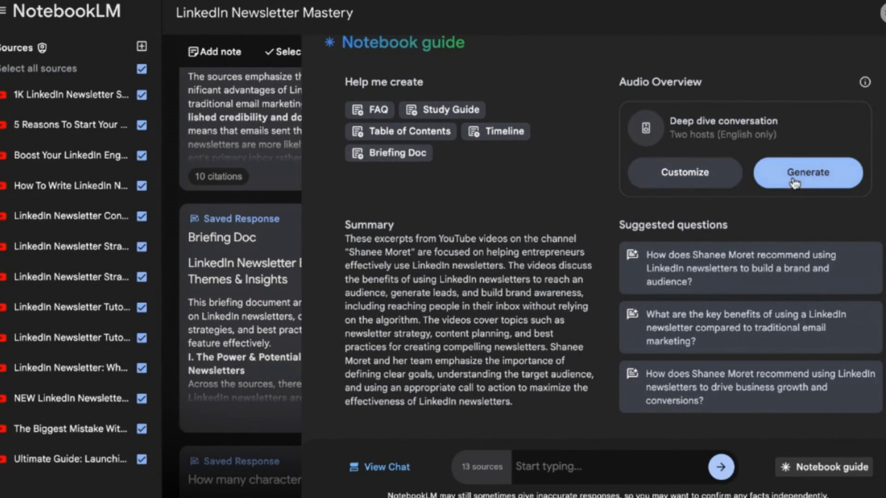
{"action": "left_click", "coordinate": [371, 112]}
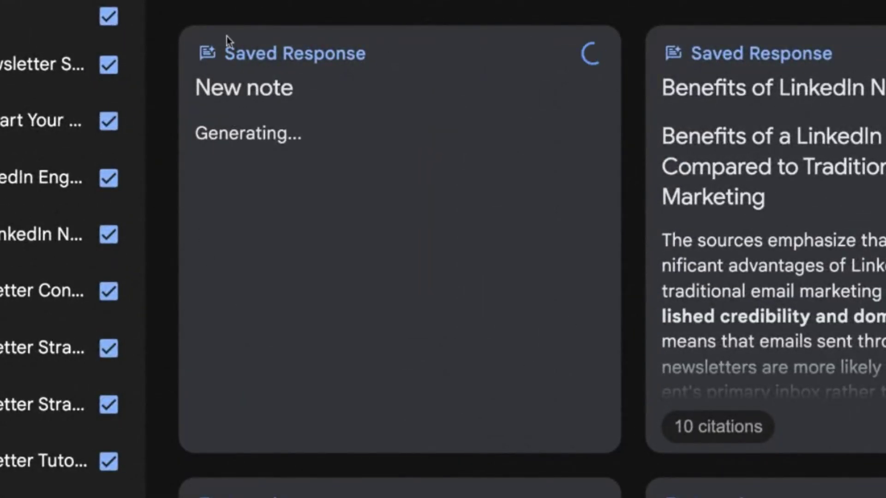
- Open the new FAQ note and read its answers on strategy, choosing a title, tracking success and the biggest mistake
{"action": "left_click", "coordinate": [224, 53]}
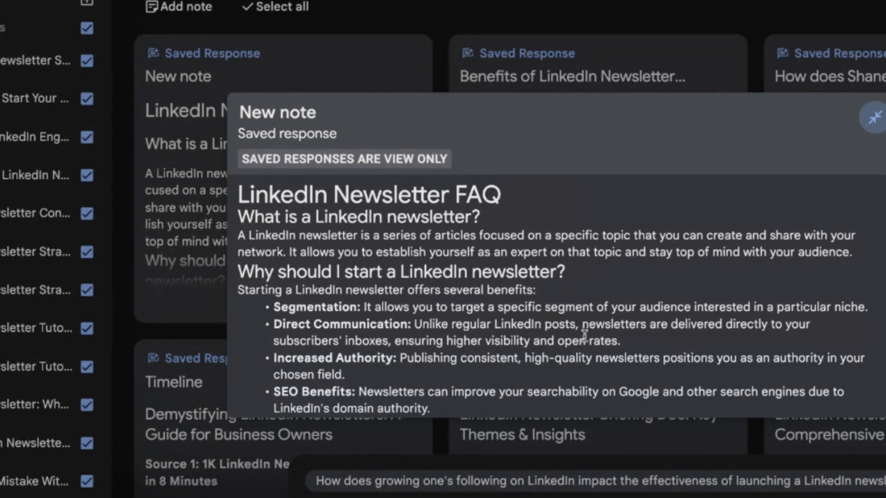
{"action": "scroll", "coordinate": [296, 230], "scroll_direction": "down", "scroll_amount": 5}
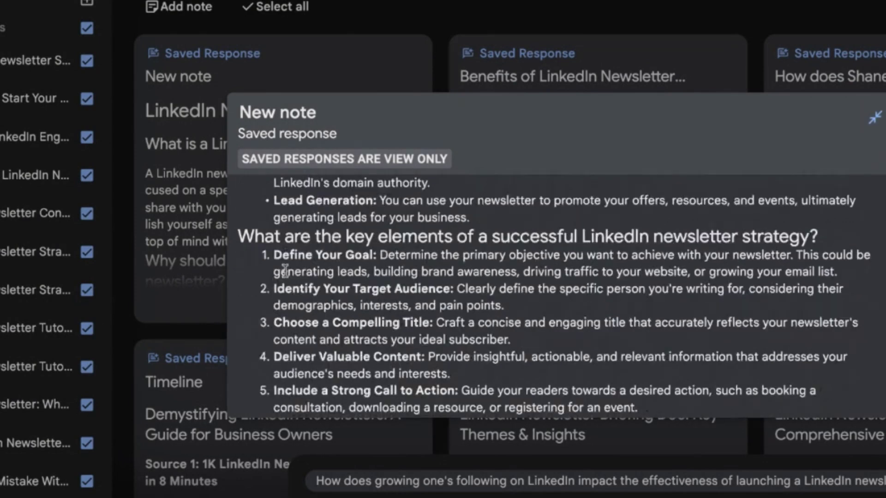
{"action": "left_click_drag", "start_coordinate": [273, 255], "coordinate": [384, 261]}
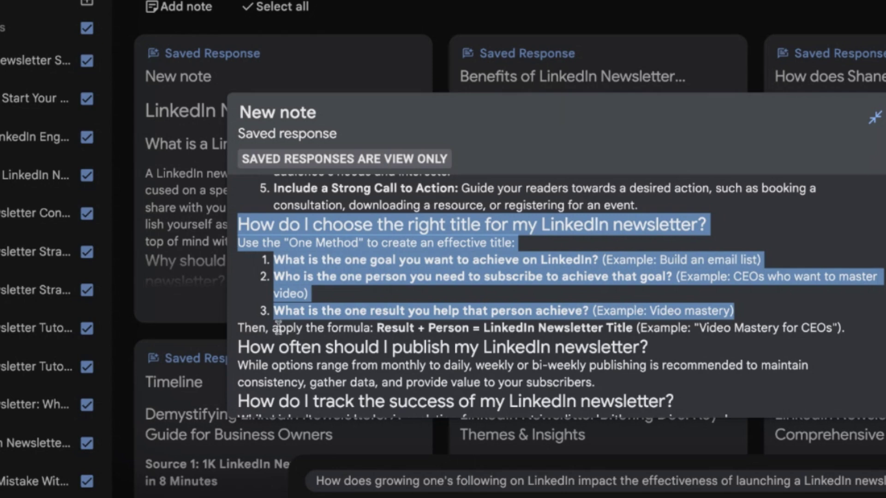
{"action": "left_click_drag", "start_coordinate": [278, 328], "coordinate": [636, 330]}
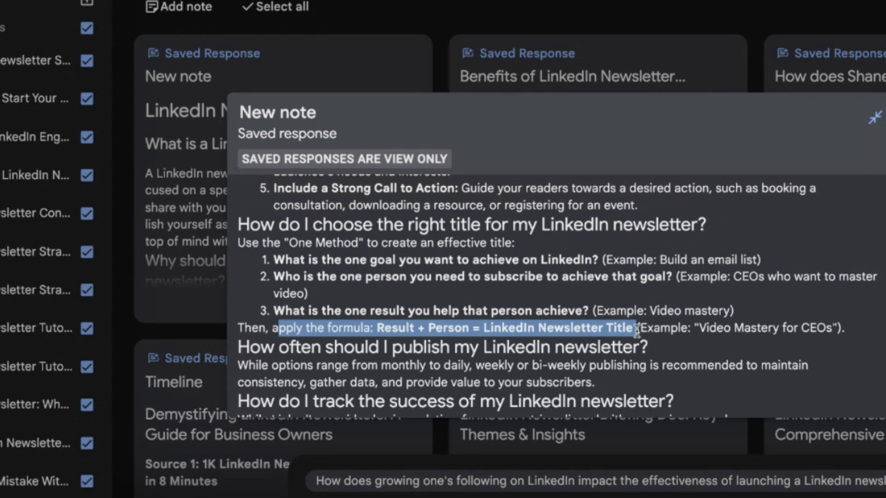
{"action": "scroll", "coordinate": [636, 330], "scroll_direction": "down", "scroll_amount": 5}
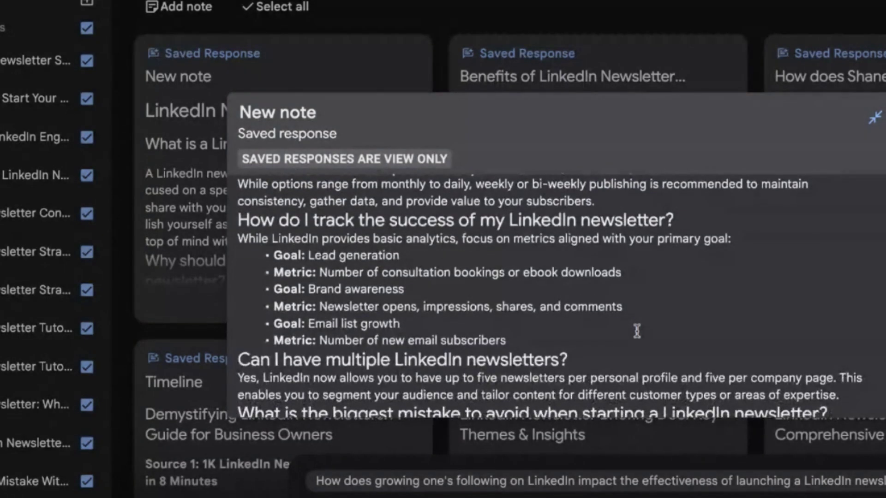
{"action": "scroll", "coordinate": [549, 296], "scroll_direction": "down", "scroll_amount": 2}
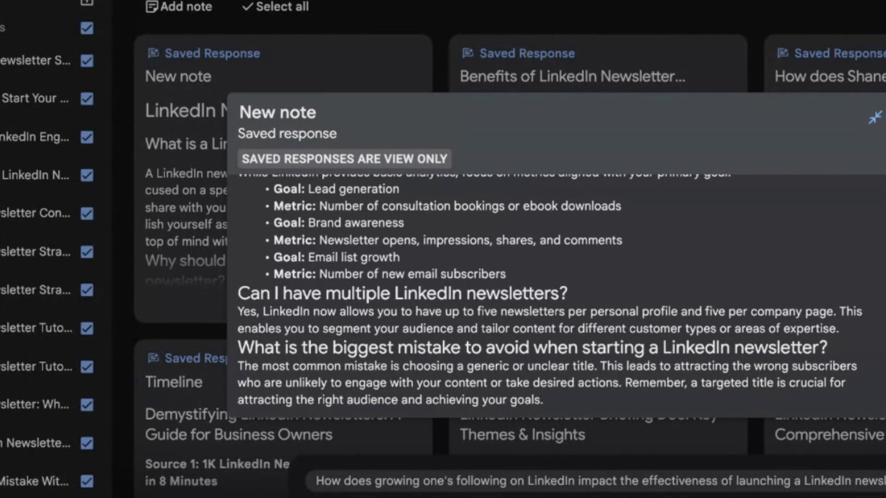
{"action": "scroll", "coordinate": [549, 295], "scroll_direction": "up", "scroll_amount": 10}
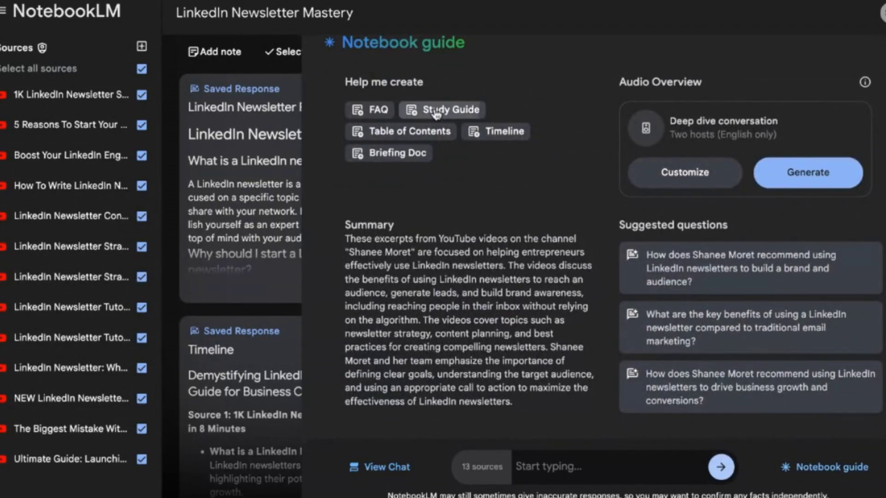
- Generate a study guide from the notebook guide and read the quiz questions in the new note
{"action": "left_click", "coordinate": [405, 112]}
{"action": "left_click_drag", "start_coordinate": [141, 176], "coordinate": [765, 178]}
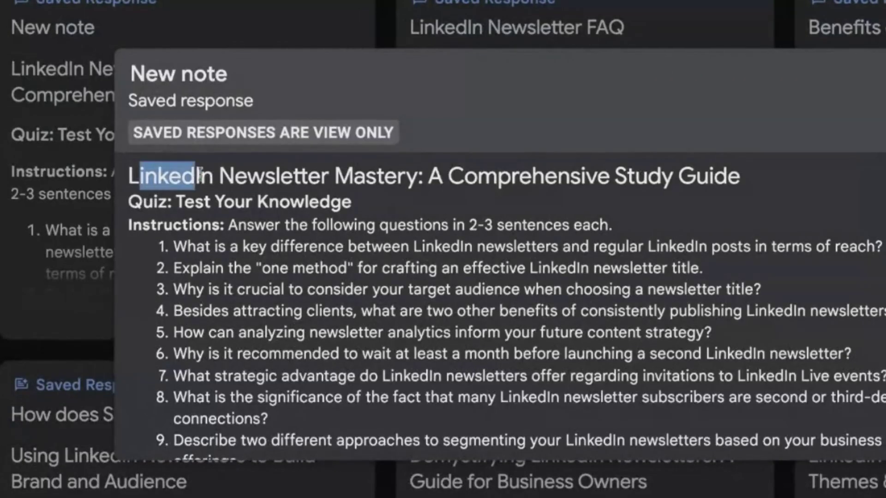
{"action": "left_click", "coordinate": [764, 178]}
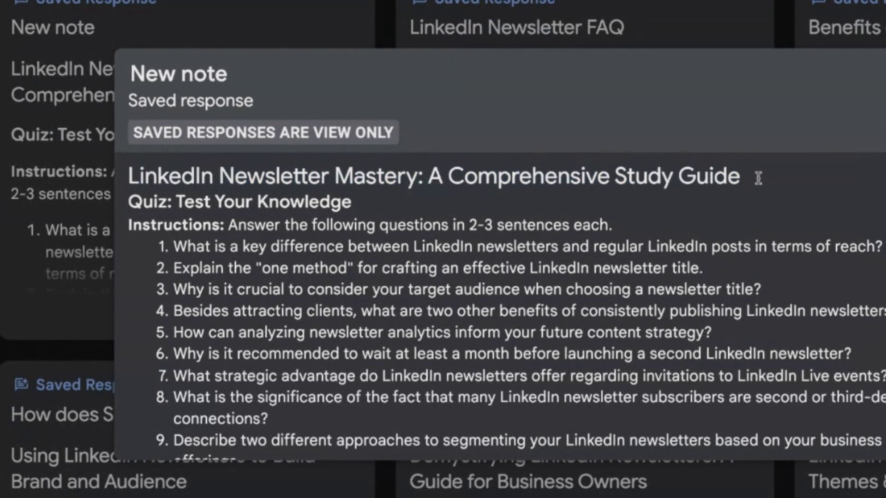
{"action": "scroll", "coordinate": [473, 217], "scroll_direction": "down", "scroll_amount": 1}
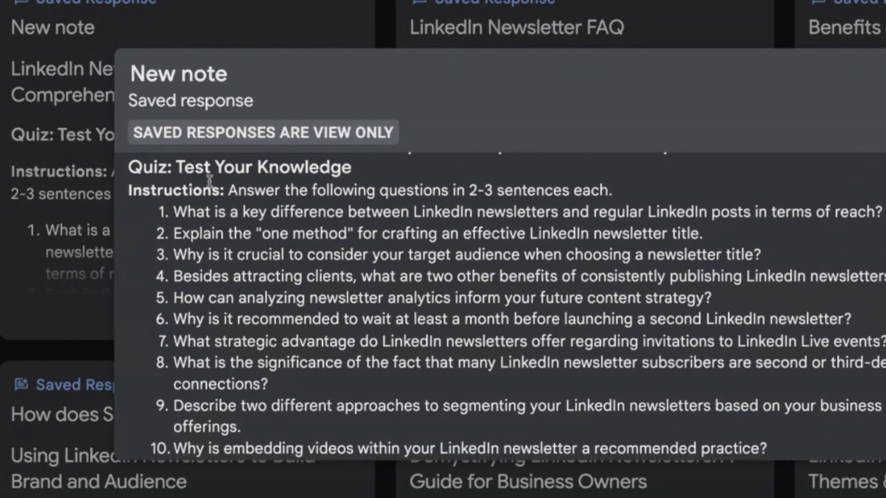
{"action": "left_click_drag", "start_coordinate": [180, 216], "coordinate": [882, 211]}
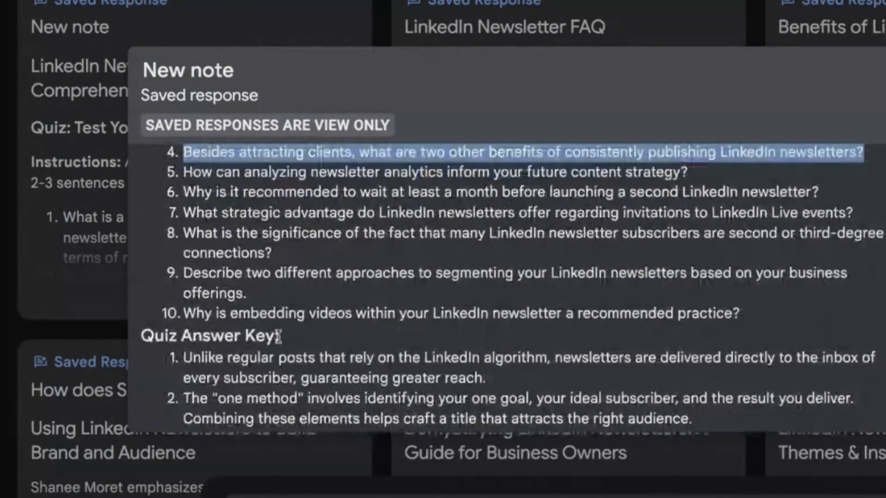
- Read the rest of the study guide: the quiz answer key with the "one method" answer, the essay questions and the glossary of key terms
{"action": "scroll", "coordinate": [279, 337], "scroll_direction": "down", "scroll_amount": 3}
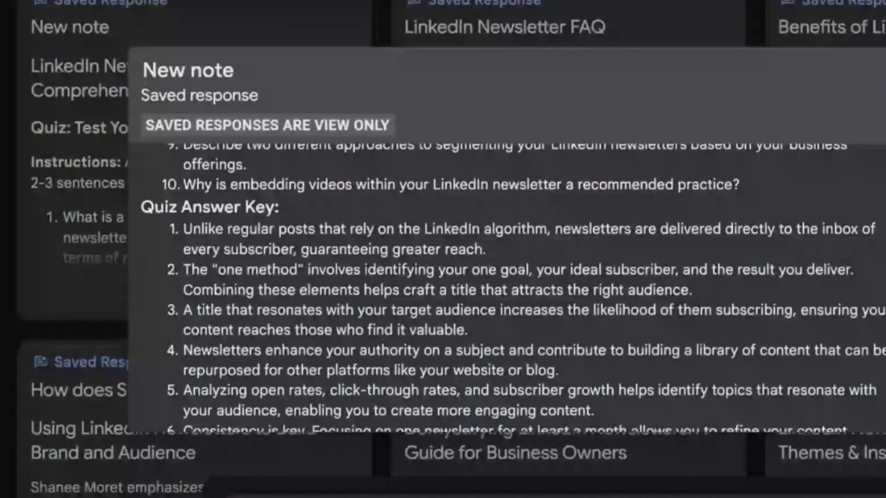
{"action": "scroll", "coordinate": [293, 269], "scroll_direction": "up", "scroll_amount": 1}
{"action": "left_click_drag", "start_coordinate": [142, 266], "coordinate": [293, 269]}
{"action": "scroll", "coordinate": [293, 269], "scroll_direction": "down", "scroll_amount": 2}
{"action": "scroll", "coordinate": [215, 279], "scroll_direction": "up", "scroll_amount": 1}
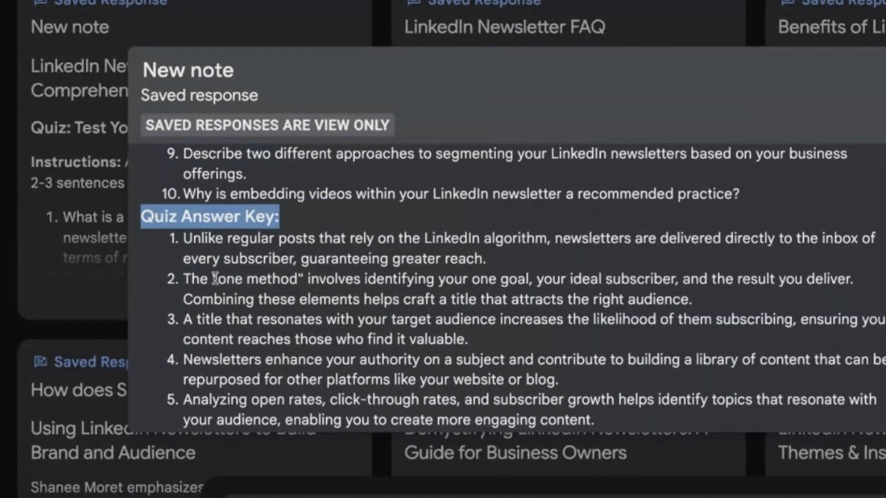
{"action": "left_click_drag", "start_coordinate": [217, 278], "coordinate": [300, 279]}
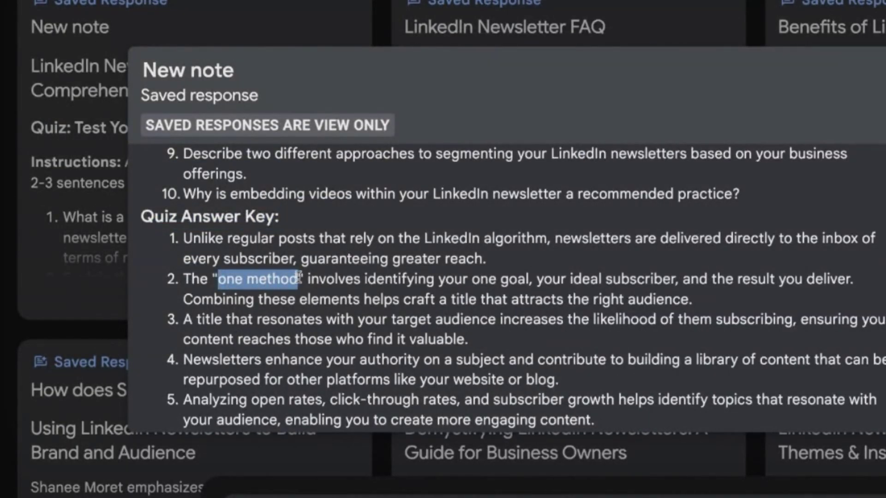
{"action": "scroll", "coordinate": [300, 277], "scroll_direction": "down", "scroll_amount": 5}
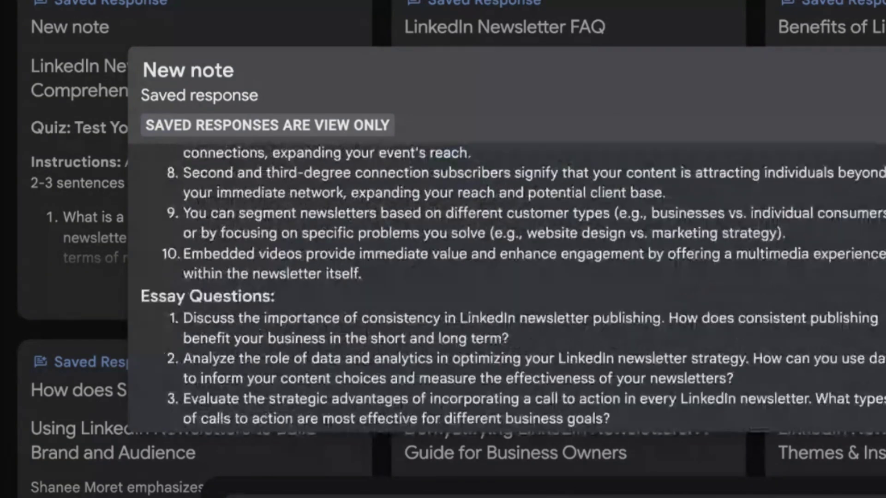
{"action": "scroll", "coordinate": [512, 289], "scroll_direction": "down", "scroll_amount": 2}
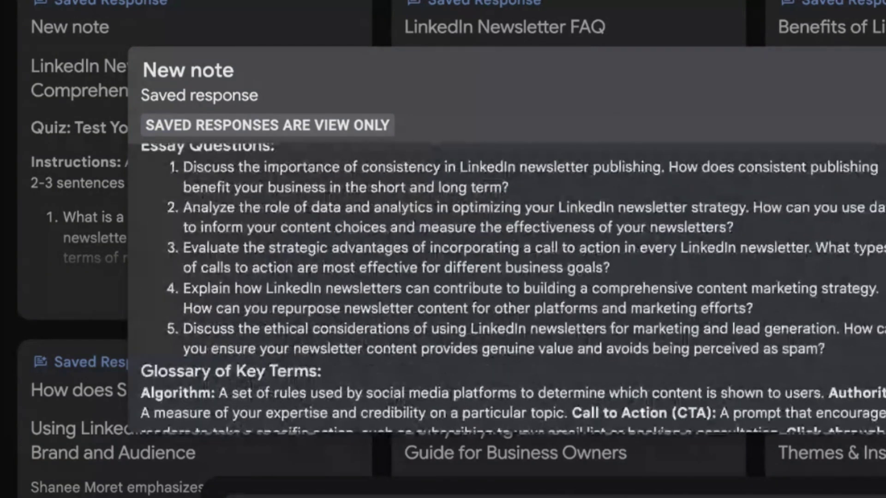
{"action": "scroll", "coordinate": [512, 288], "scroll_direction": "down", "scroll_amount": 2}
{"action": "scroll", "coordinate": [512, 288], "scroll_direction": "up", "scroll_amount": 10}
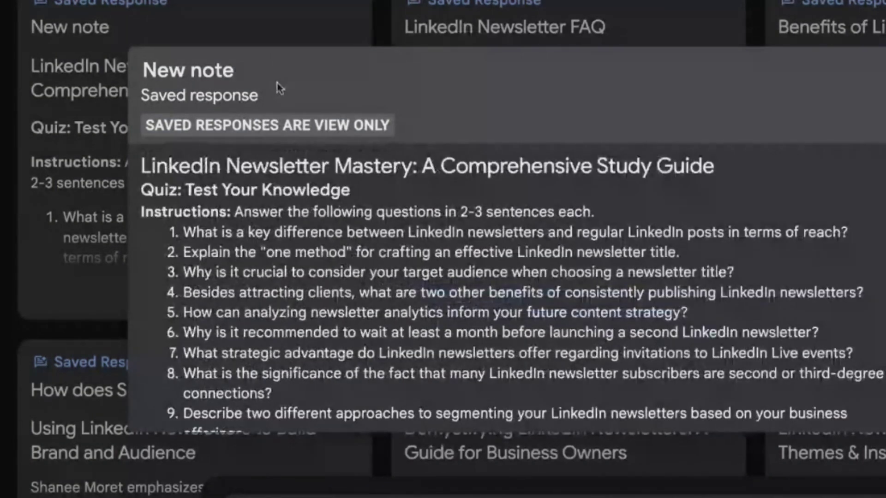
- Rename the study guide note "LinkedIn Newsletter Quiz" and close it
{"action": "triple_click", "coordinate": [275, 71]}
{"action": "type", "text": "LinkedIn Newsletter "}
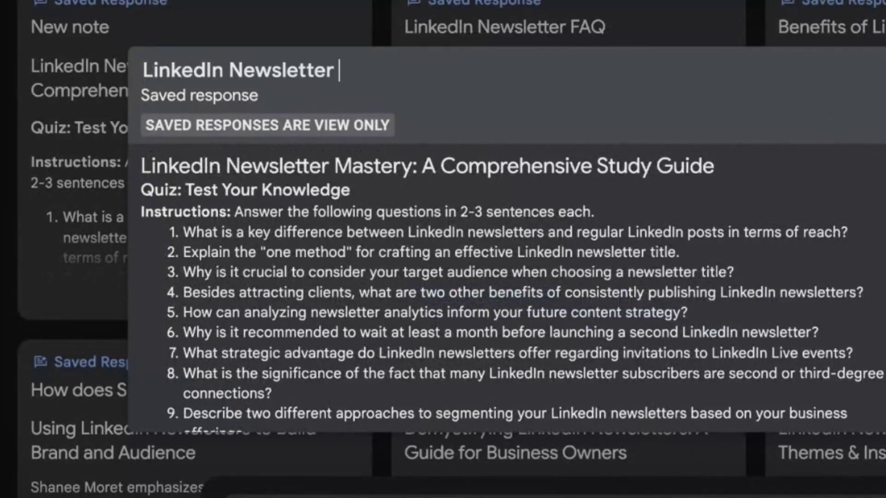
{"action": "type", "text": "Quiz"}
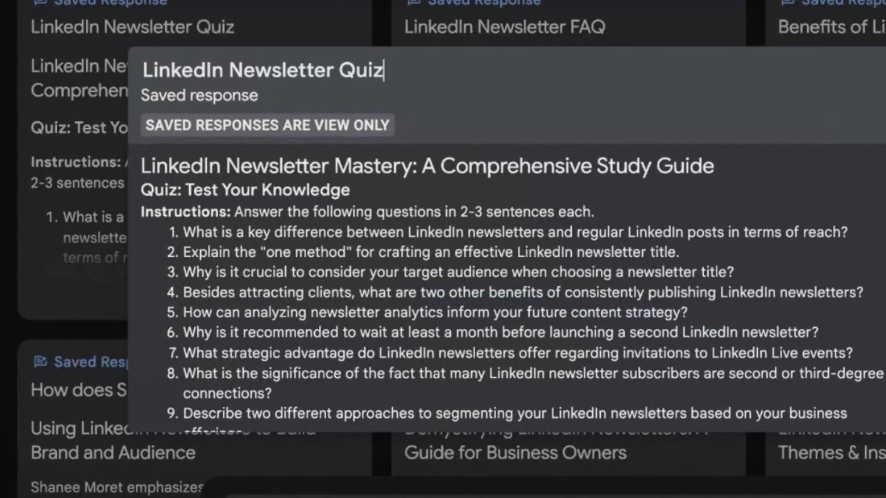
{"action": "scroll", "coordinate": [513, 288], "scroll_direction": "down", "scroll_amount": 3}
{"action": "scroll", "coordinate": [466, 212], "scroll_direction": "up", "scroll_amount": 3}
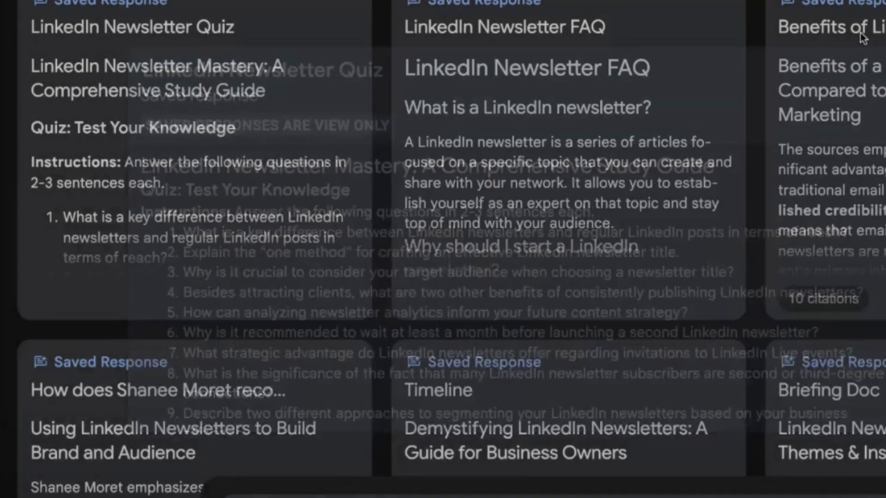
{"action": "left_click", "coordinate": [867, 42]}
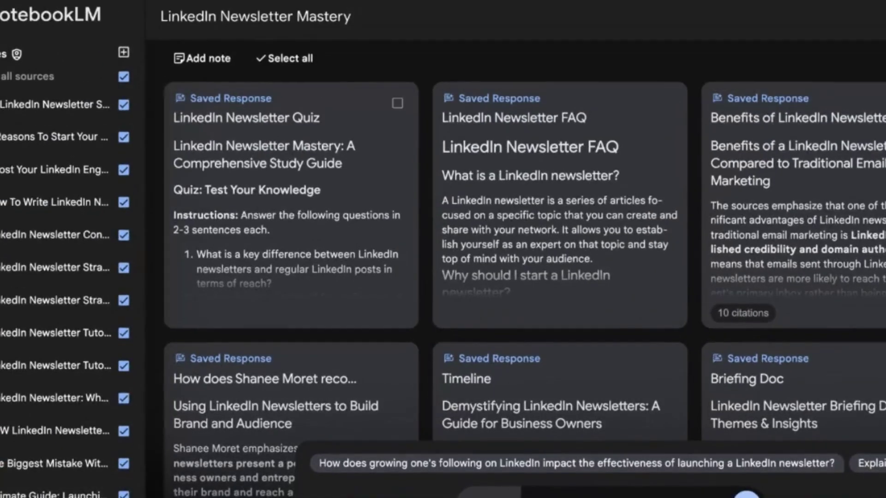
- Generate a table of contents, a timeline and a briefing doc from the notebook guide
{"action": "left_click", "coordinate": [859, 493]}
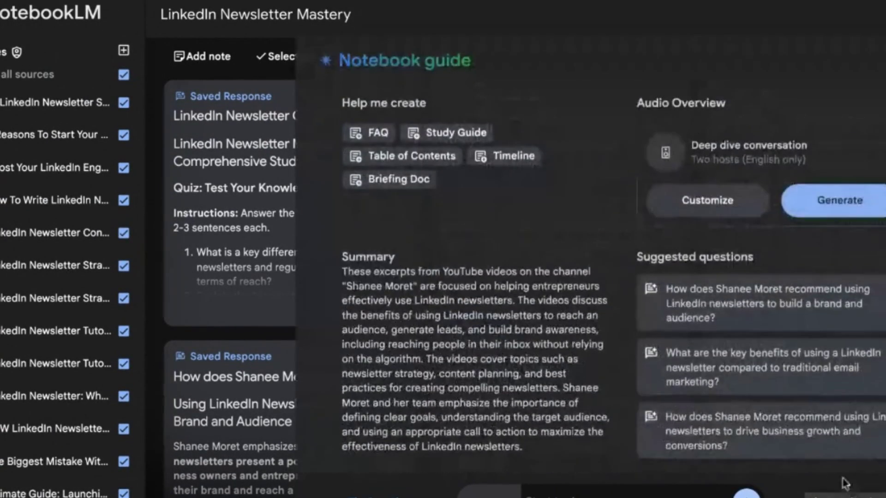
{"action": "left_click", "coordinate": [407, 143]}
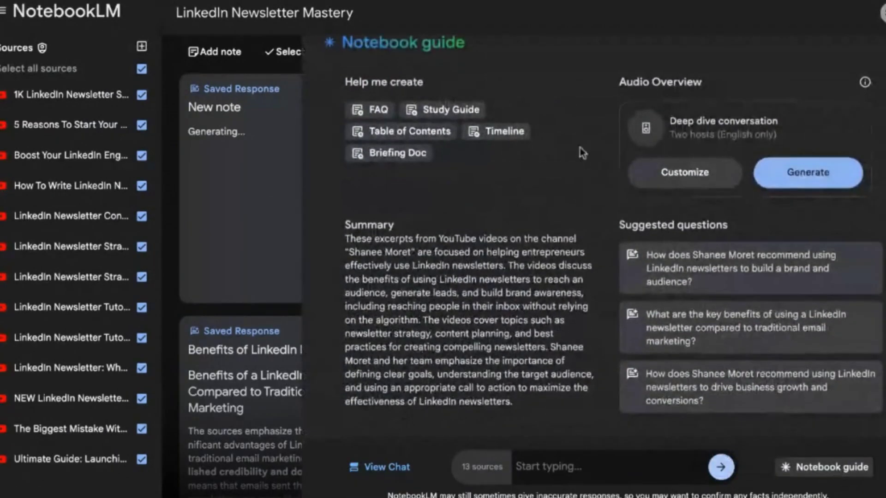
{"action": "left_click", "coordinate": [513, 142]}
{"action": "left_click", "coordinate": [849, 471]}
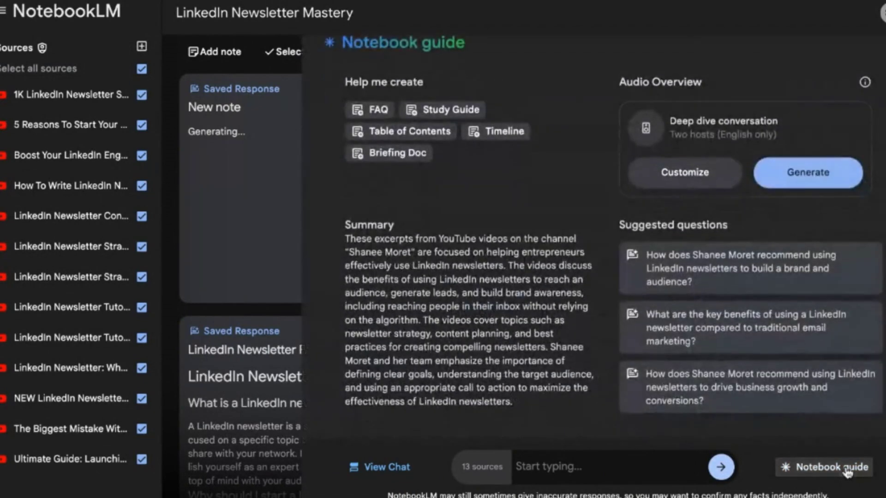
{"action": "left_click", "coordinate": [394, 139]}
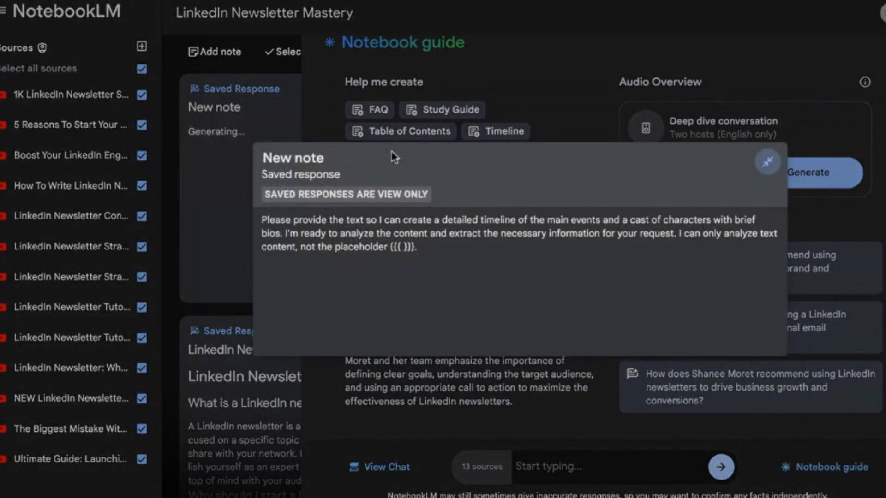
{"action": "key", "text": "Escape"}
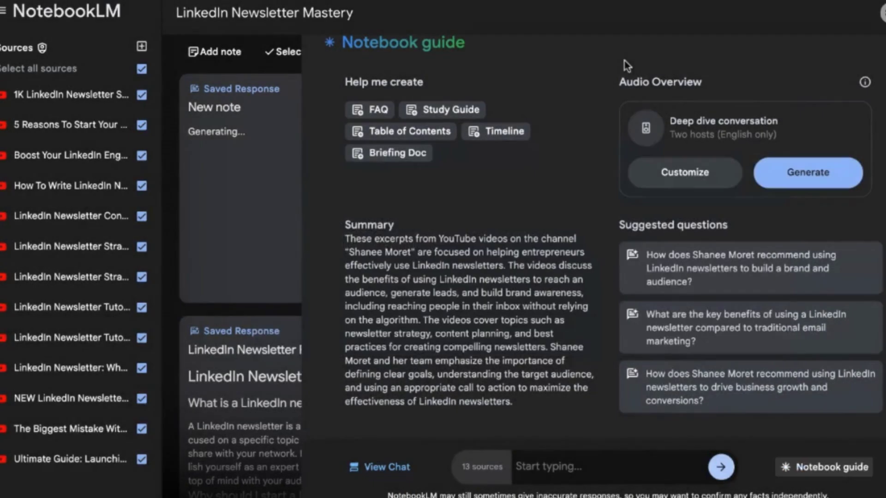
{"action": "left_click", "coordinate": [394, 153]}
{"action": "left_click", "coordinate": [395, 161]}
- Rename the "Demystifying LinkedIn Newsletters" note "Table of Contents", skim its source-by-source outline and close it
{"action": "left_click", "coordinate": [294, 136]}
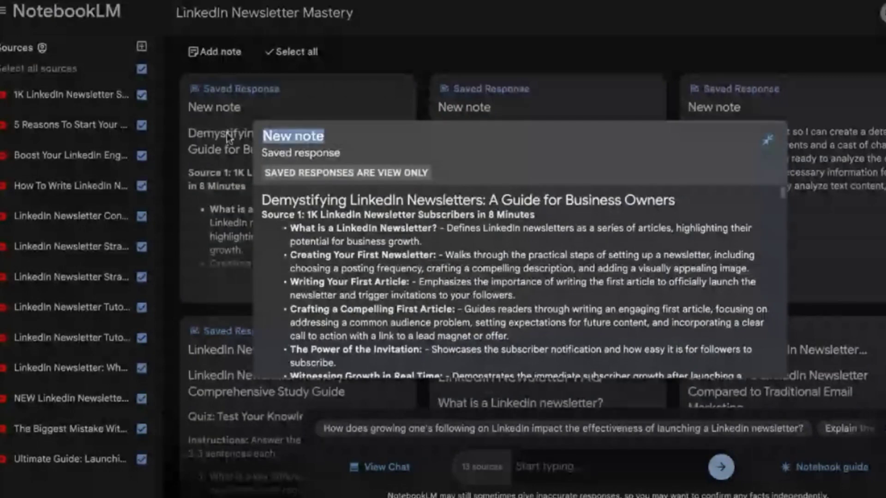
{"action": "type", "text": "Table of Contents"}
{"action": "scroll", "coordinate": [515, 283], "scroll_direction": "down", "scroll_amount": 3}
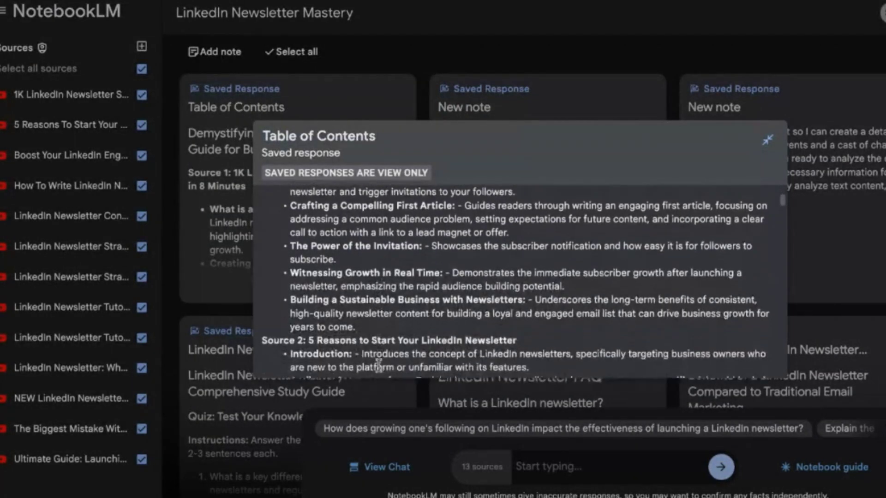
{"action": "scroll", "coordinate": [515, 284], "scroll_direction": "down", "scroll_amount": 10}
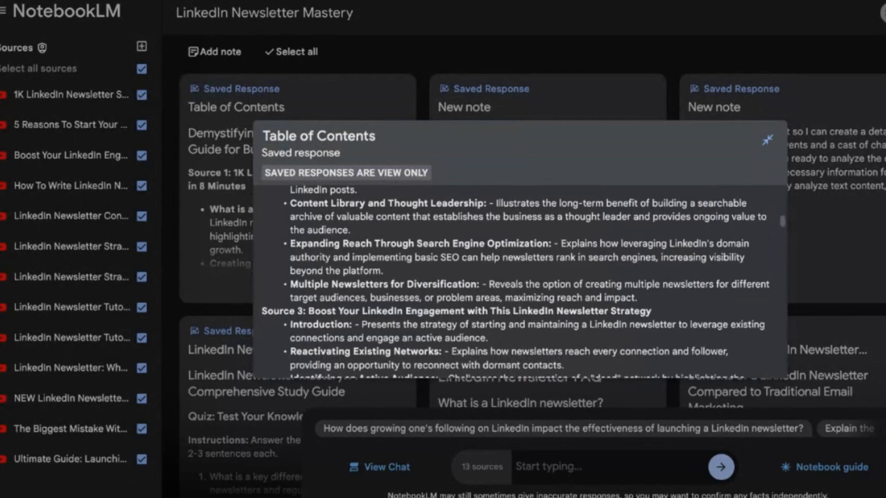
{"action": "scroll", "coordinate": [515, 284], "scroll_direction": "down", "scroll_amount": 15}
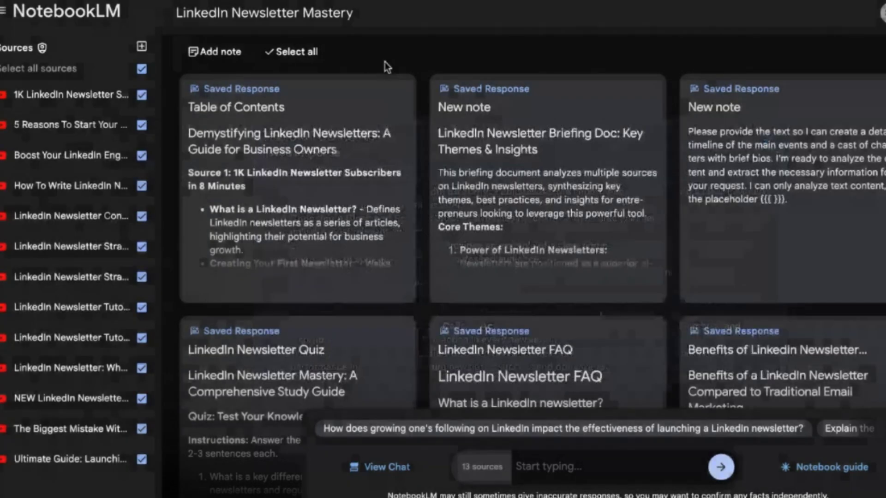
{"action": "left_click", "coordinate": [385, 64]}
- Open the new briefing note and rename it "Briefing Doc for LinkedIn Newsletters"
{"action": "left_click", "coordinate": [524, 185]}
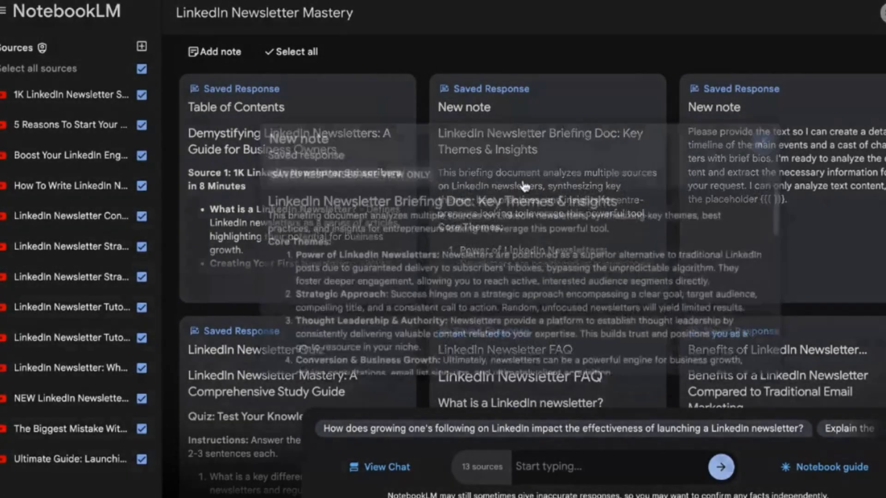
{"action": "left_click_drag", "start_coordinate": [398, 139], "coordinate": [237, 138]}
{"action": "type", "text": "Briefing Doc for LinkedIn Newsletters"}
- Read the briefing doc's key insights, source quotes and actionable takeaways, then close the note
{"action": "scroll", "coordinate": [515, 277], "scroll_direction": "down", "scroll_amount": 4}
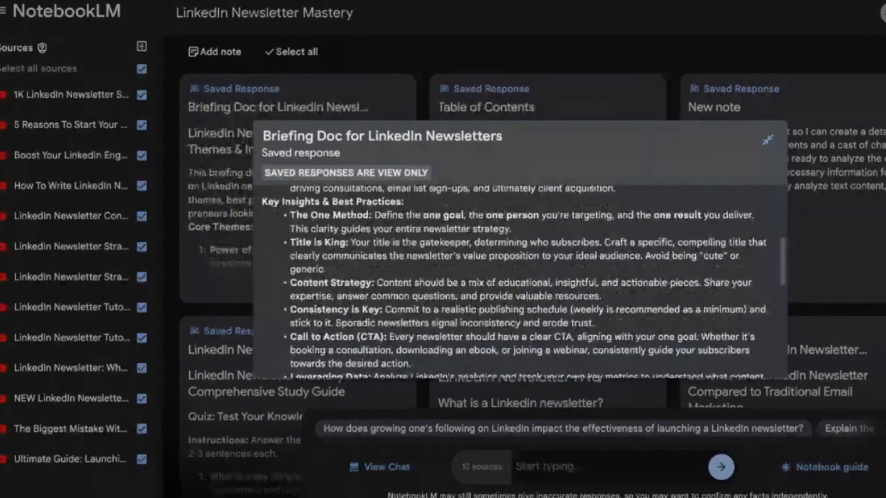
{"action": "scroll", "coordinate": [515, 282], "scroll_direction": "down", "scroll_amount": 5}
{"action": "scroll", "coordinate": [515, 282], "scroll_direction": "down", "scroll_amount": 2}
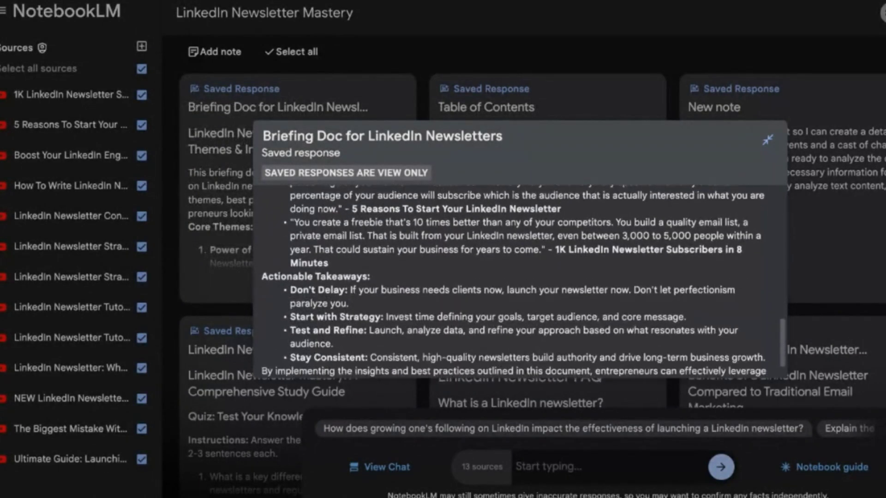
{"action": "scroll", "coordinate": [515, 283], "scroll_direction": "down", "scroll_amount": 2}
{"action": "scroll", "coordinate": [515, 283], "scroll_direction": "up", "scroll_amount": 4}
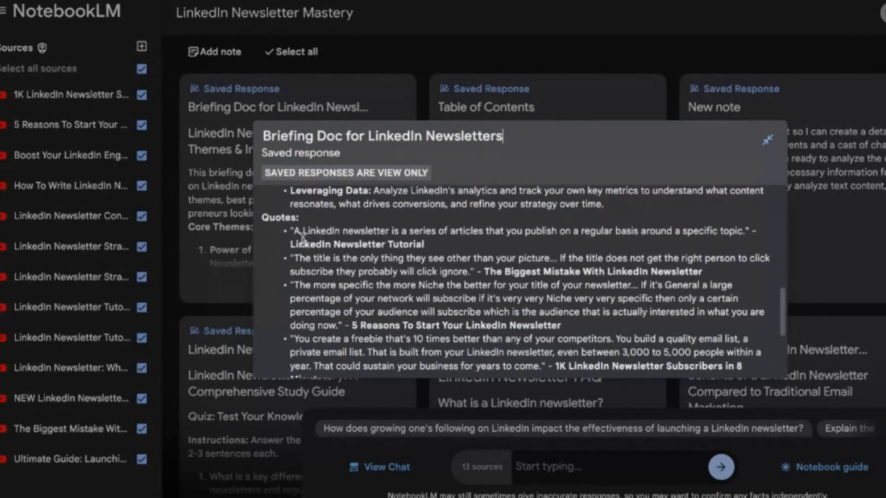
{"action": "left_click_drag", "start_coordinate": [291, 231], "coordinate": [484, 244]}
{"action": "left_click_drag", "start_coordinate": [290, 285], "coordinate": [343, 319]}
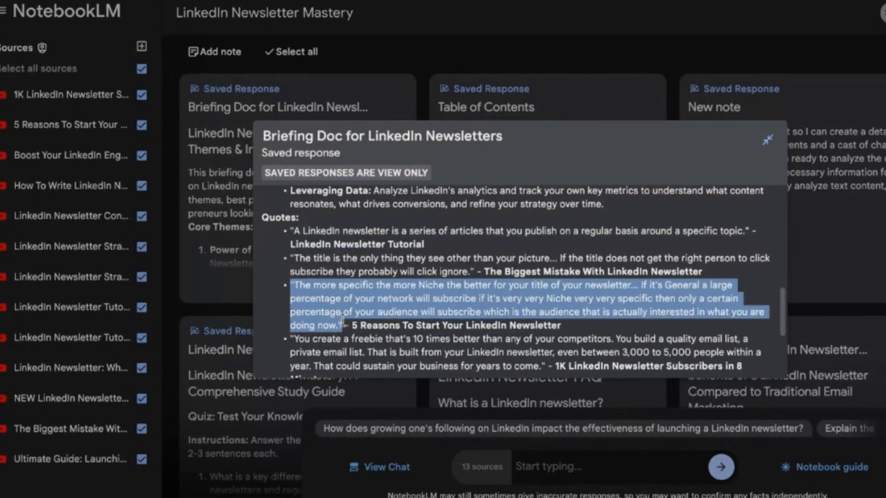
{"action": "scroll", "coordinate": [342, 319], "scroll_direction": "down", "scroll_amount": 3}
{"action": "left_click_drag", "start_coordinate": [291, 265], "coordinate": [547, 292]}
{"action": "scroll", "coordinate": [547, 291], "scroll_direction": "down", "scroll_amount": 3}
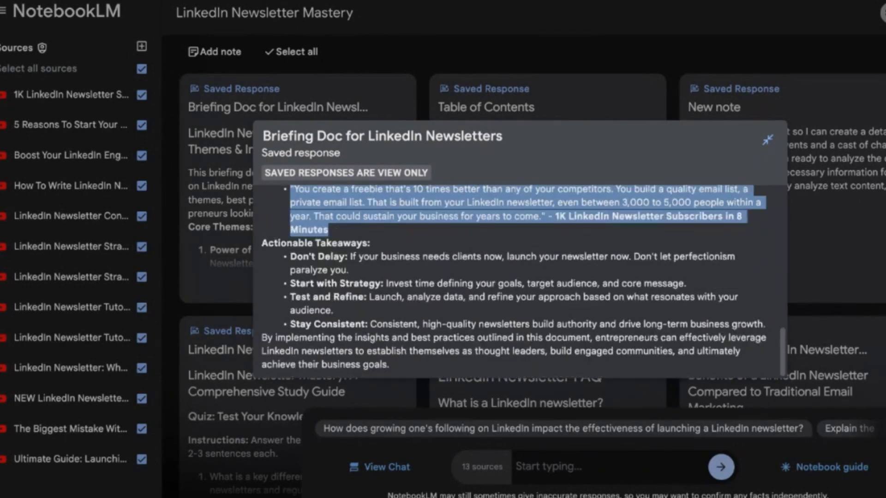
{"action": "left_click", "coordinate": [408, 406]}
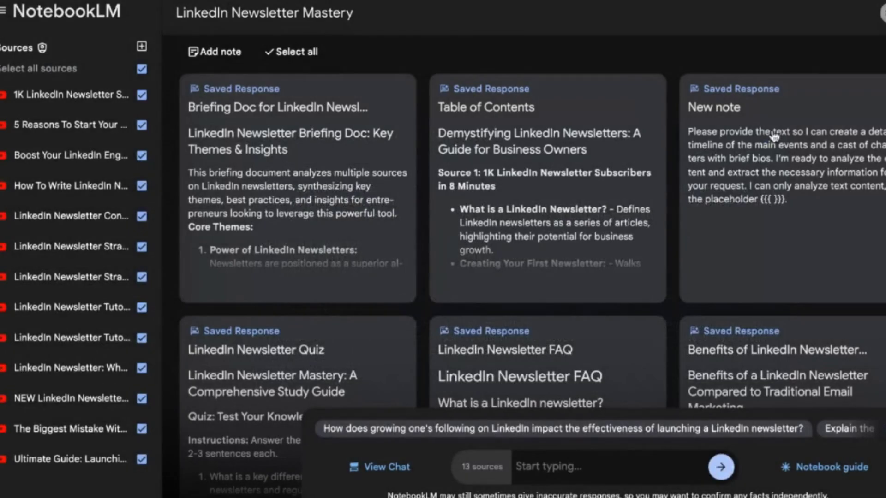
- Open the unnamed timeline note, read its response and close it
{"action": "left_click", "coordinate": [774, 136]}
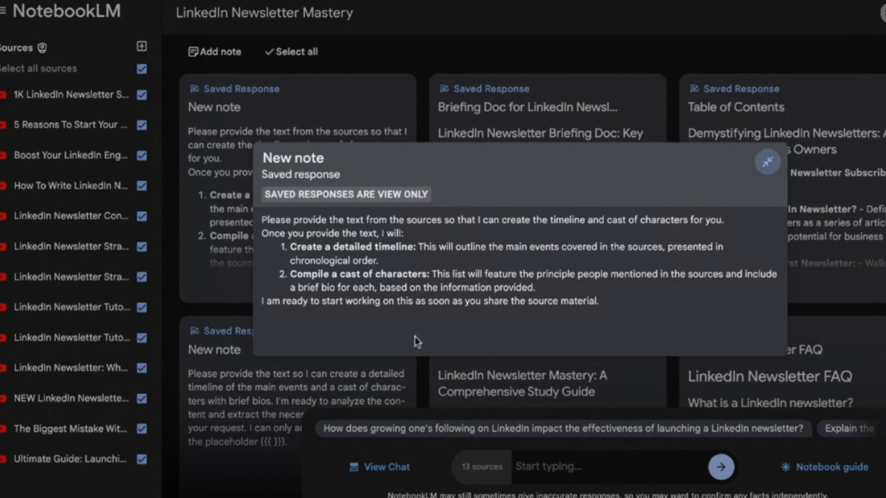
{"action": "left_click", "coordinate": [671, 67]}
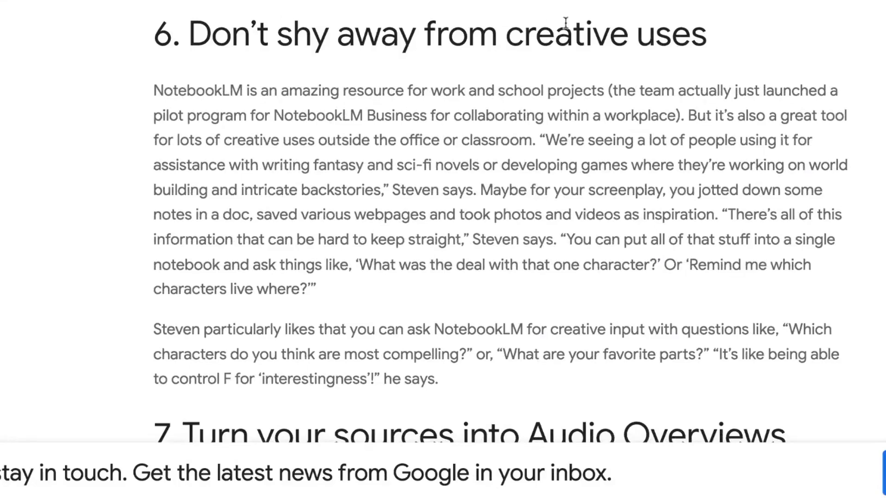
- Read tip 6 in the article on using NotebookLM for creative work and asking it for creative input
{"action": "left_click_drag", "start_coordinate": [276, 91], "coordinate": [472, 106]}
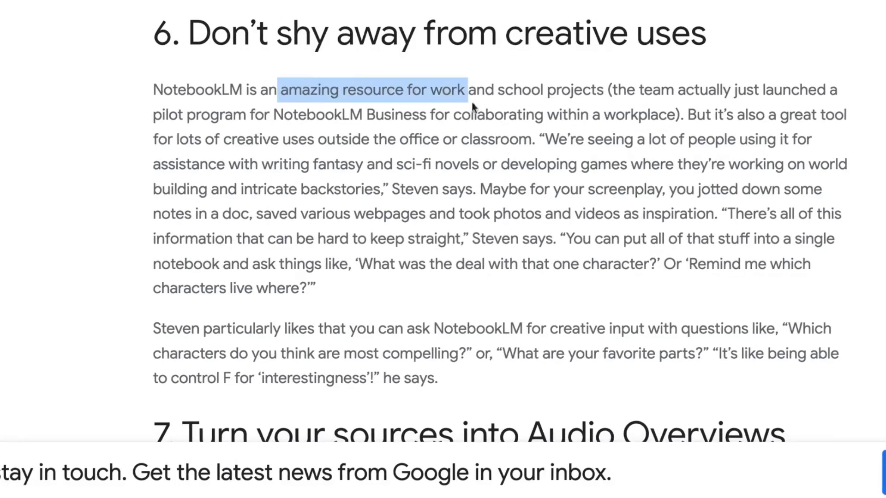
{"action": "left_click_drag", "start_coordinate": [549, 98], "coordinate": [510, 165]}
{"action": "left_click", "coordinate": [376, 170]}
{"action": "scroll", "coordinate": [460, 231], "scroll_direction": "down", "scroll_amount": 2}
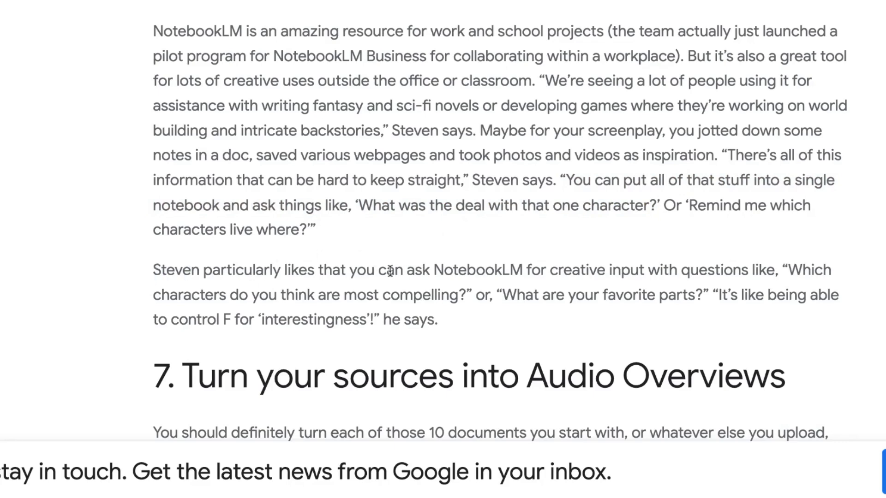
{"action": "left_click_drag", "start_coordinate": [407, 270], "coordinate": [455, 318]}
{"action": "left_click", "coordinate": [456, 320]}
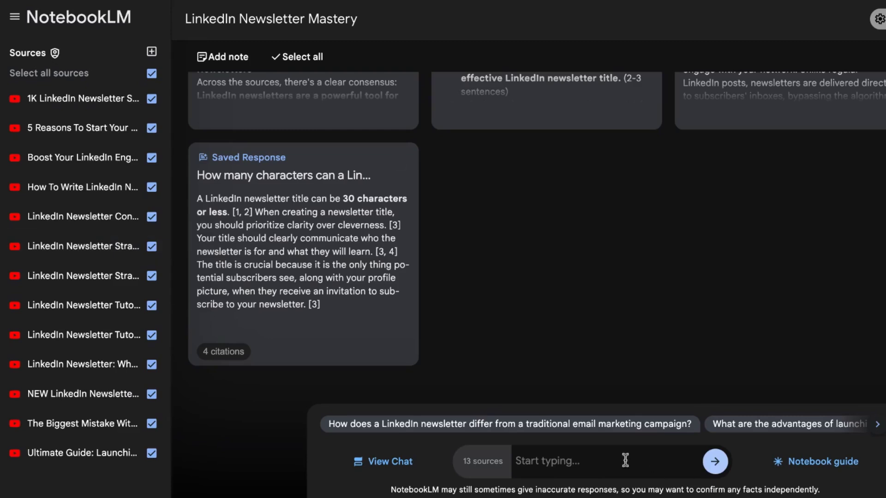
- Ask the notebook chat "If you had to create a superhero for linkedin newsletters what would it be called"
{"action": "left_click", "coordinate": [561, 462]}
{"action": "type", "text": "If you h"}
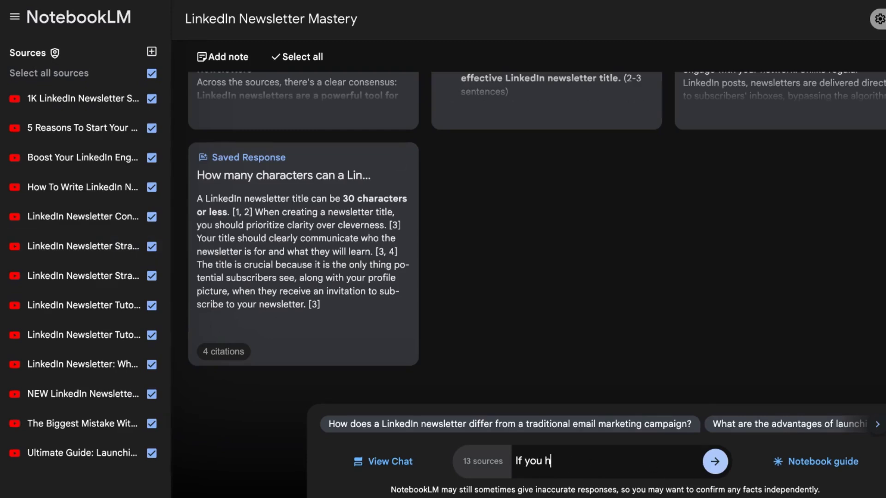
{"action": "type", "text": "ad to create a "}
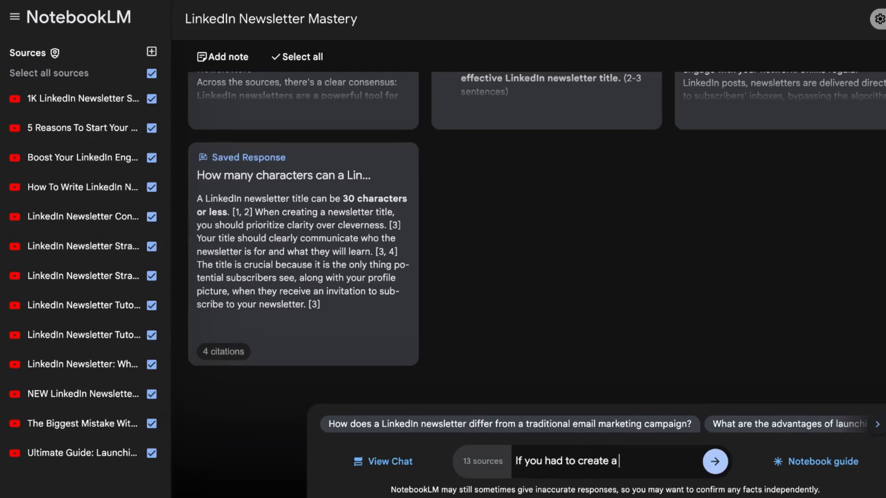
{"action": "type", "text": "superhero for"}
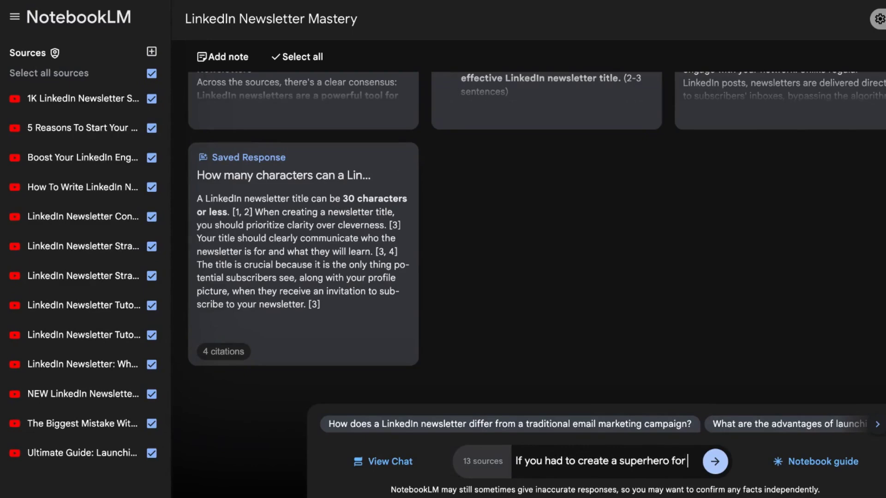
{"action": "type", "text": " linkedin newslet"}
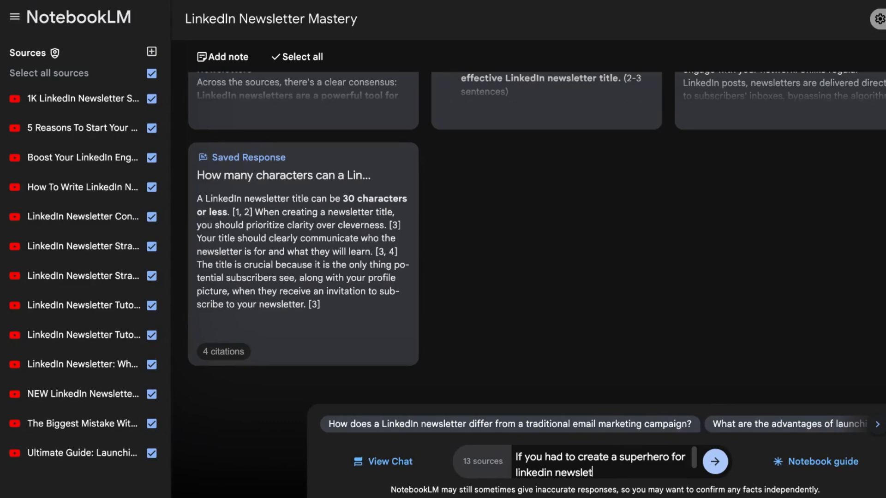
{"action": "type", "text": "ters what would it"}
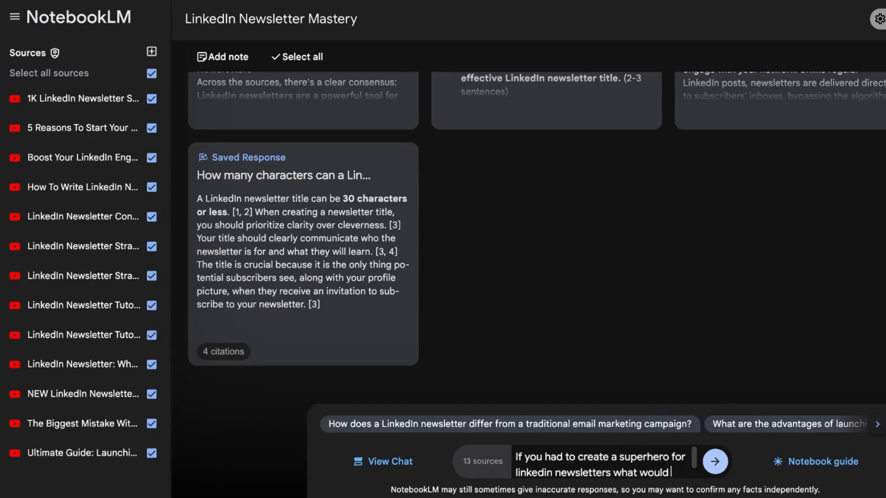
{"action": "type", "text": " be called"}
{"action": "key", "text": "Return"}
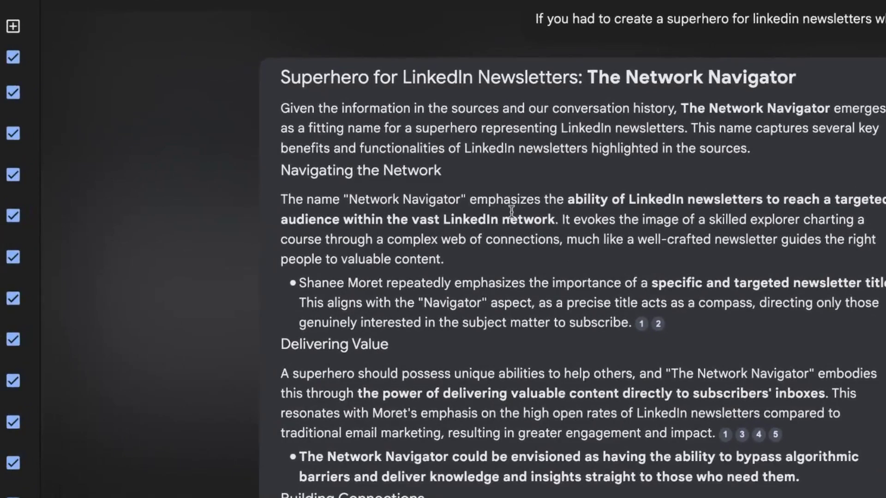
- Send the follow-up "That's boring can you create some new names"
{"action": "type", "text": "That's boring can you c"}
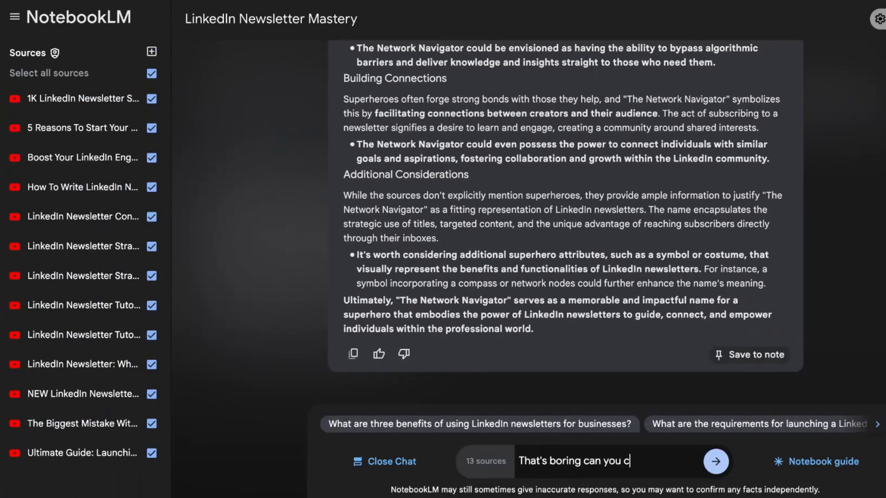
{"action": "type", "text": "reate some new names"}
{"action": "key", "text": "Return"}
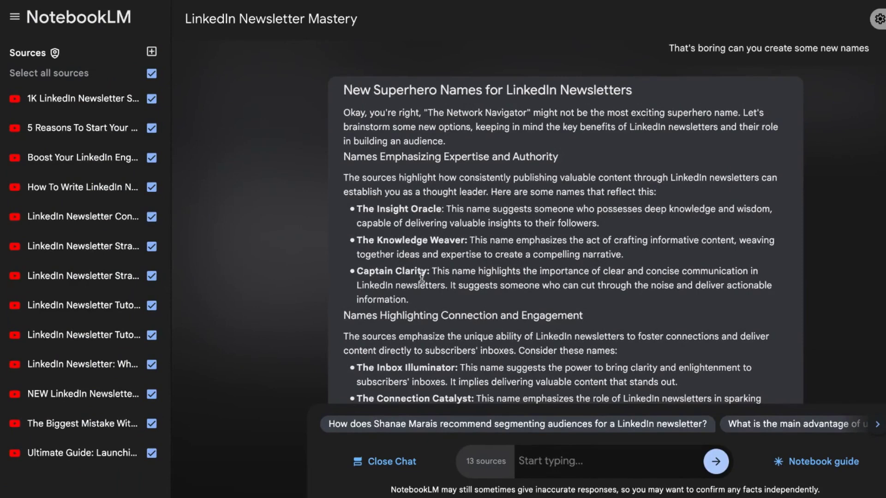
- Read through the suggested superhero names and ask the chat to "Write a story about the inbox infiltrator"
{"action": "scroll", "coordinate": [427, 194], "scroll_direction": "down", "scroll_amount": 8}
{"action": "left_click_drag", "start_coordinate": [446, 154], "coordinate": [351, 148]}
{"action": "left_click", "coordinate": [546, 445]}
{"action": "type", "text": "We"}
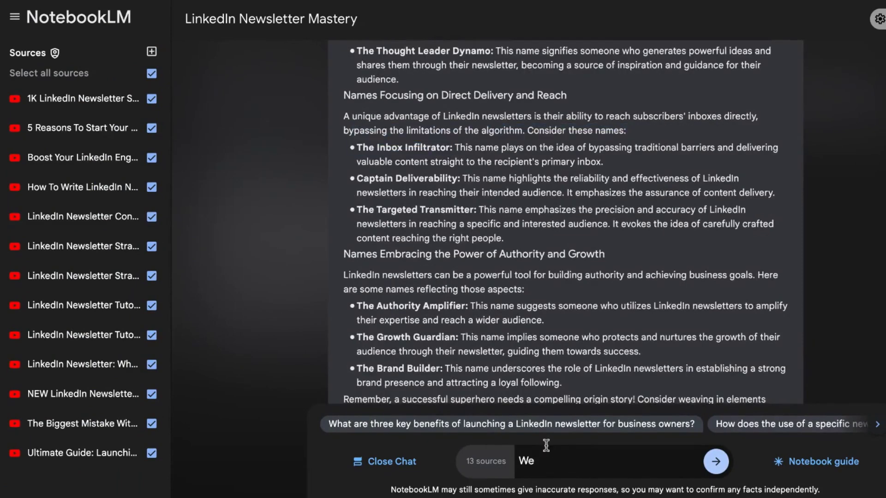
{"action": "type", "text": "rite a ttory about the inbox infiltra"}
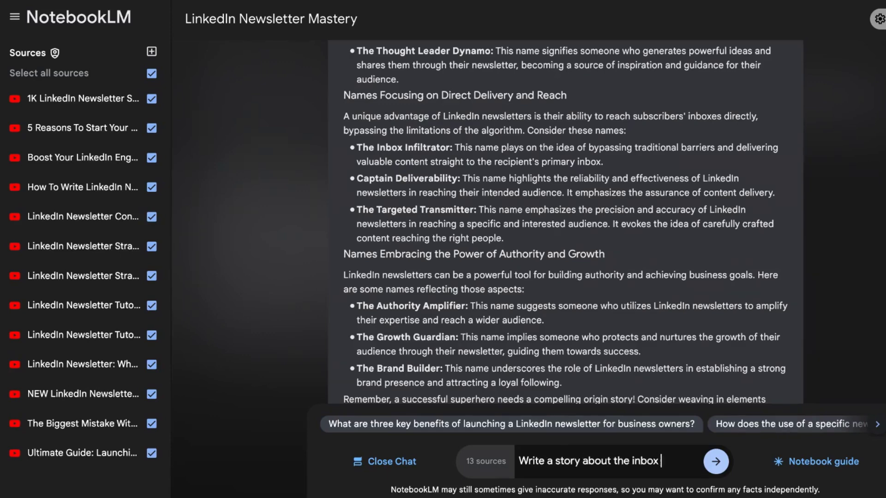
{"action": "type", "text": "tor"}
{"action": "key", "text": "Return"}
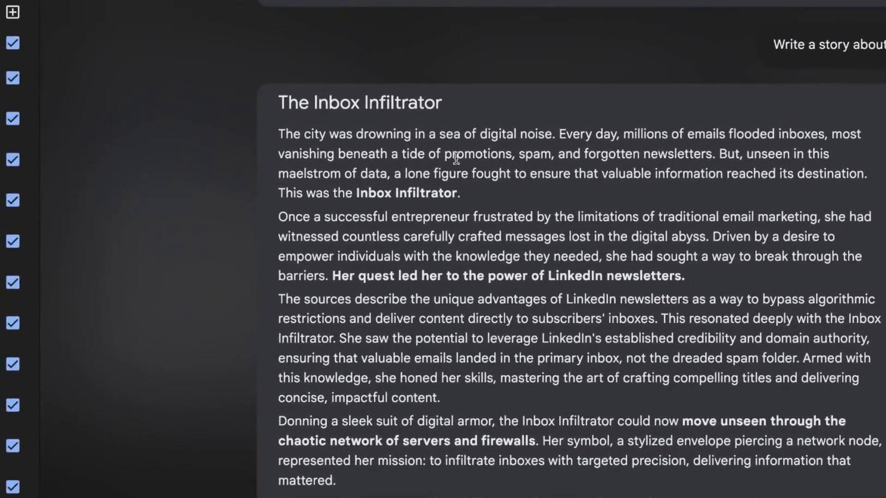
- Read the opening paragraphs of the Inbox Infiltrator story, including the passage on her quest
{"action": "left_click_drag", "start_coordinate": [456, 158], "coordinate": [706, 191]}
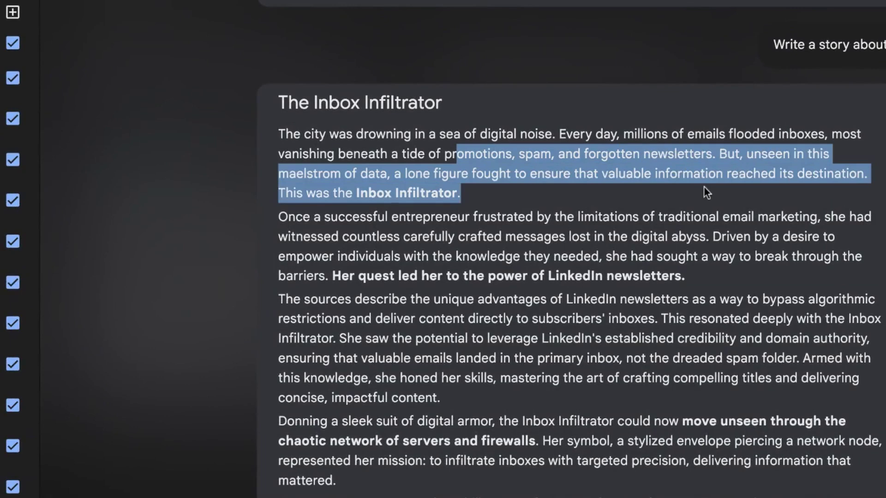
{"action": "left_click", "coordinate": [704, 186]}
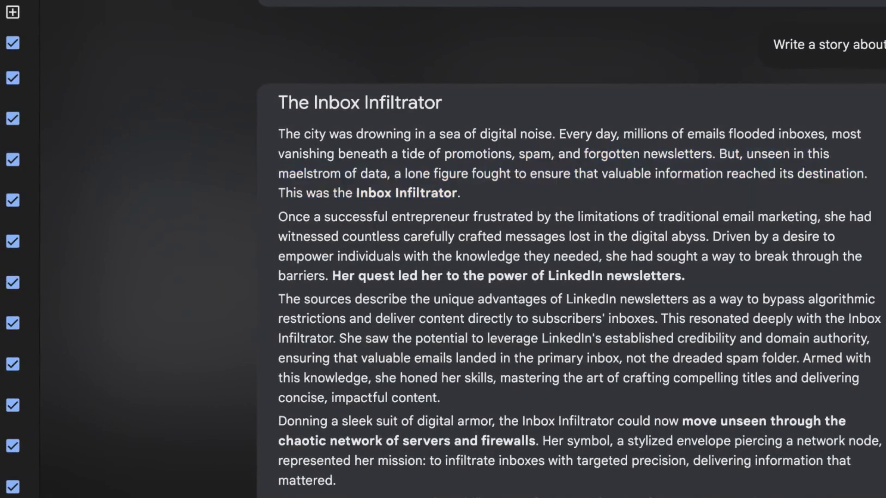
{"action": "scroll", "coordinate": [704, 186], "scroll_direction": "down", "scroll_amount": 1}
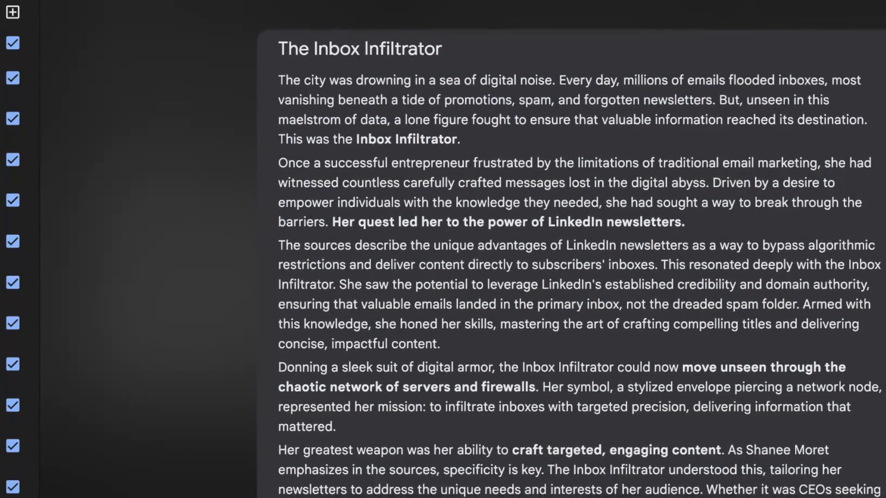
{"action": "scroll", "coordinate": [563, 164], "scroll_direction": "down", "scroll_amount": 1}
{"action": "left_click_drag", "start_coordinate": [334, 193], "coordinate": [726, 196]}
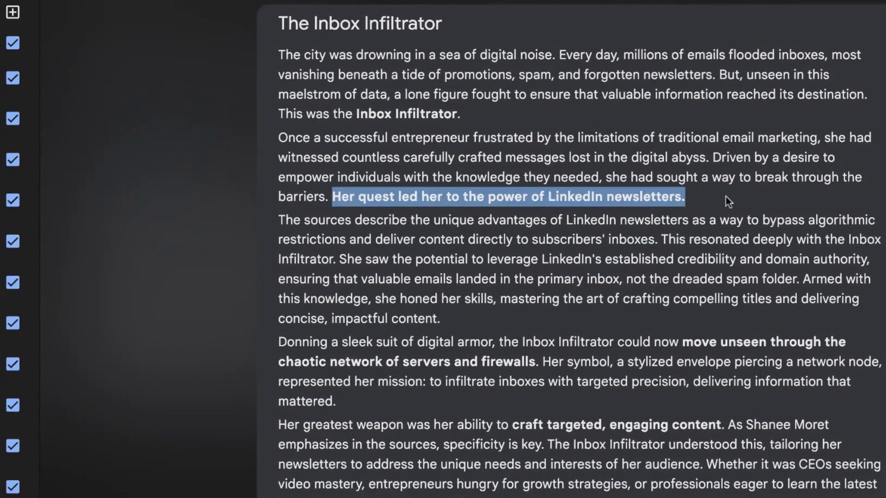
{"action": "left_click", "coordinate": [721, 196]}
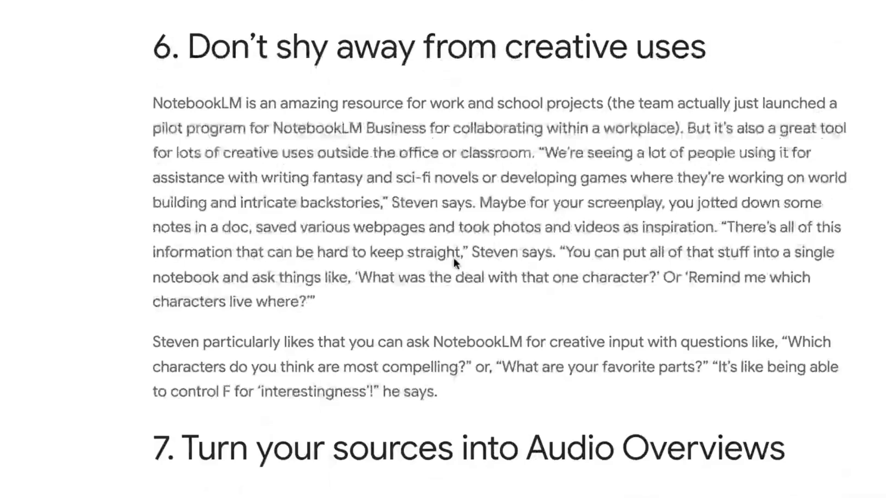
- Return to the Google article and read tip 7 on turning sources into Audio Overviews
{"action": "scroll", "coordinate": [453, 256], "scroll_direction": "down", "scroll_amount": 8}
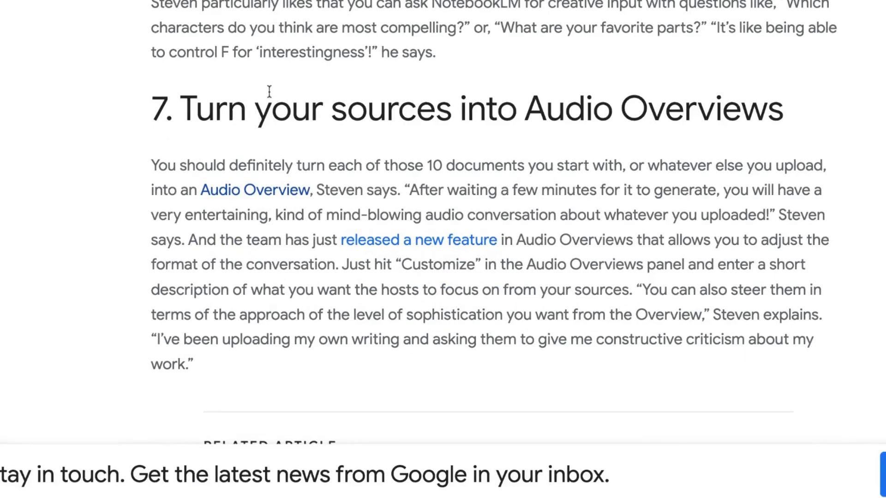
{"action": "left_click_drag", "start_coordinate": [158, 165], "coordinate": [321, 190]}
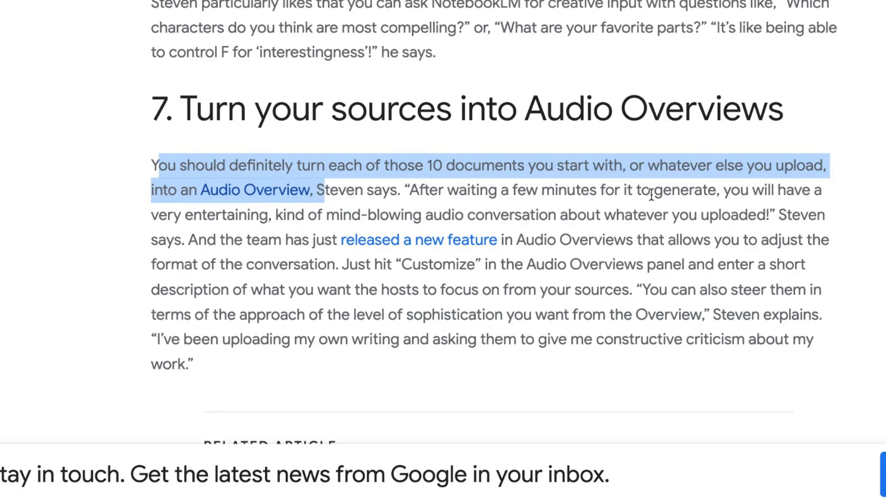
{"action": "left_click_drag", "start_coordinate": [275, 215], "coordinate": [825, 238]}
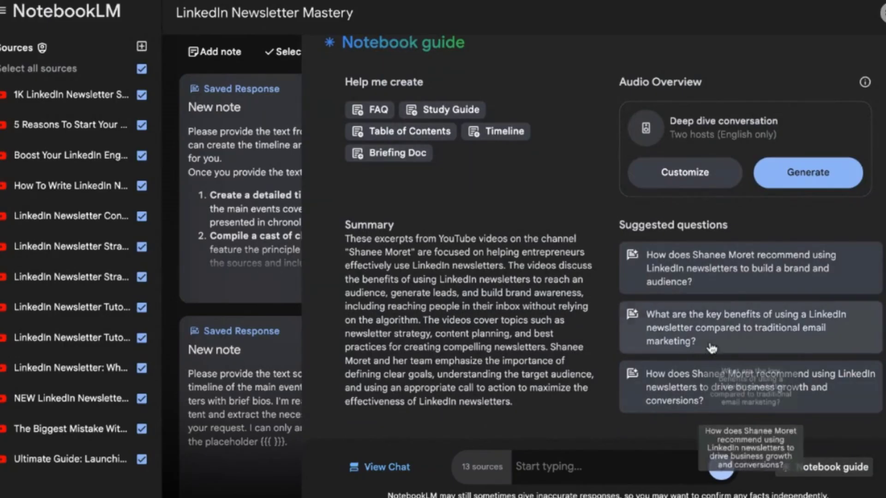
- Examine the notebook guide's Audio Overview section and its customization suggestions, and close the customization dialog
{"action": "left_click_drag", "start_coordinate": [618, 82], "coordinate": [711, 84]}
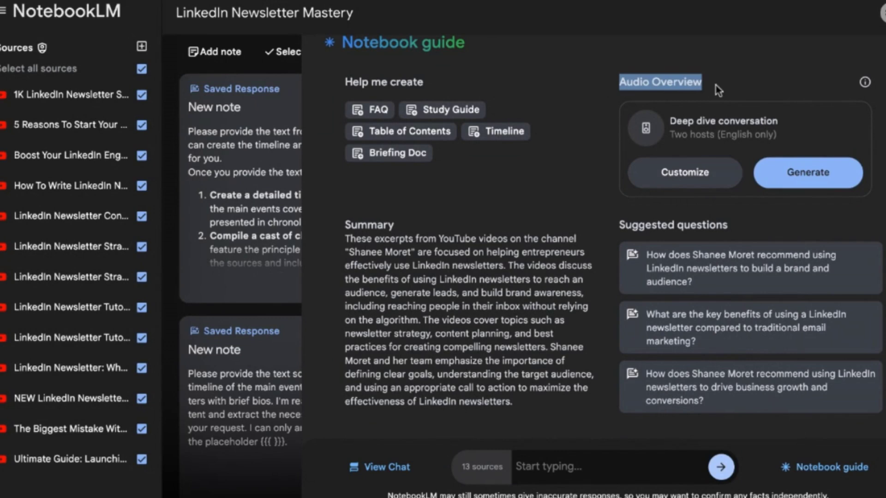
{"action": "left_click", "coordinate": [882, 50]}
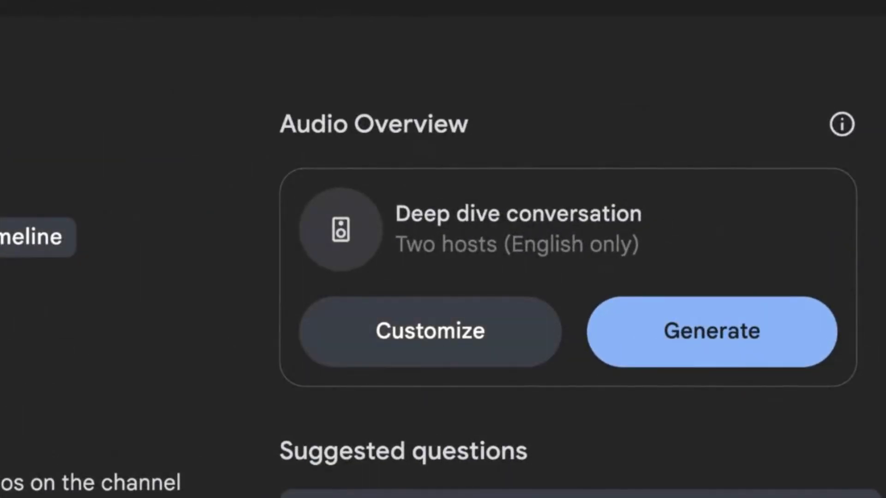
{"action": "left_click", "coordinate": [490, 334]}
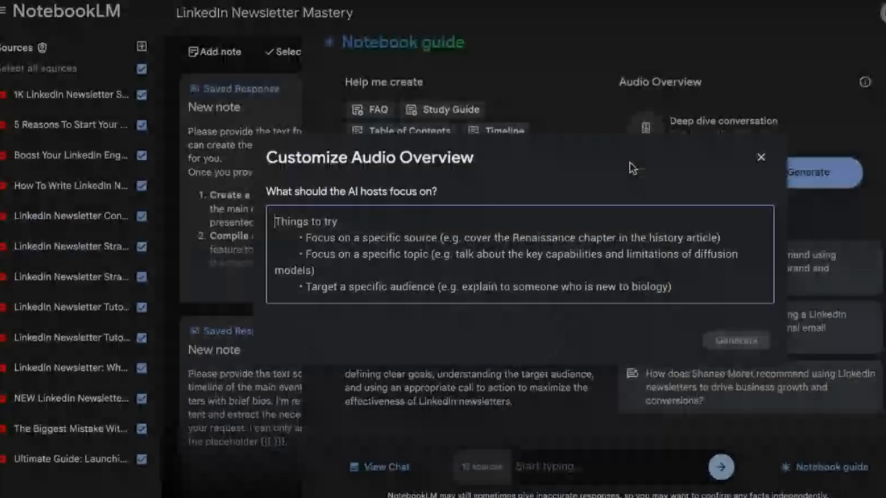
{"action": "left_click", "coordinate": [663, 65]}
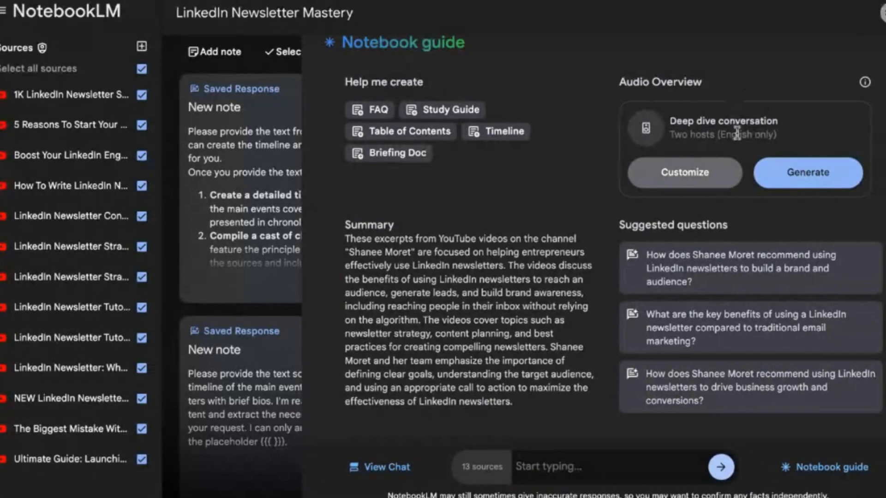
- Customize the Audio Overview to mention the source creator and direct listeners to yougrow.club for the email list and free live training notifications
{"action": "left_click", "coordinate": [738, 165]}
{"action": "type", "text": "Direct"}
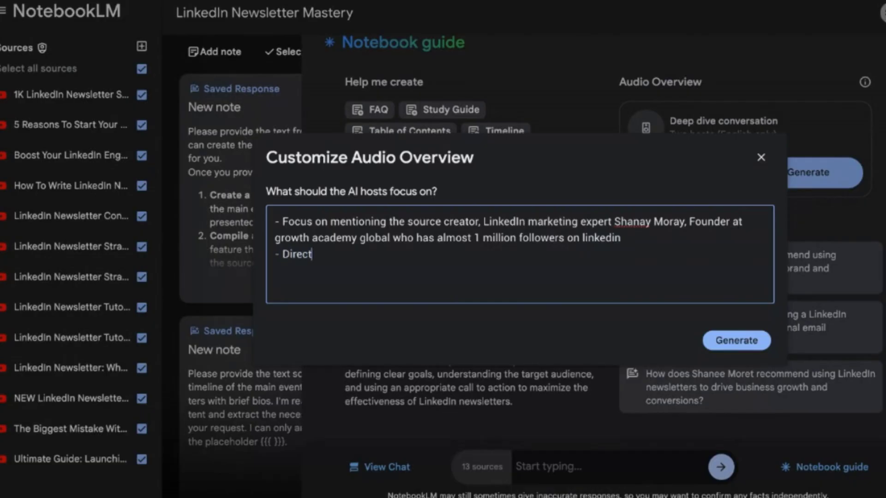
{"action": "type", "text": " listeners to you"}
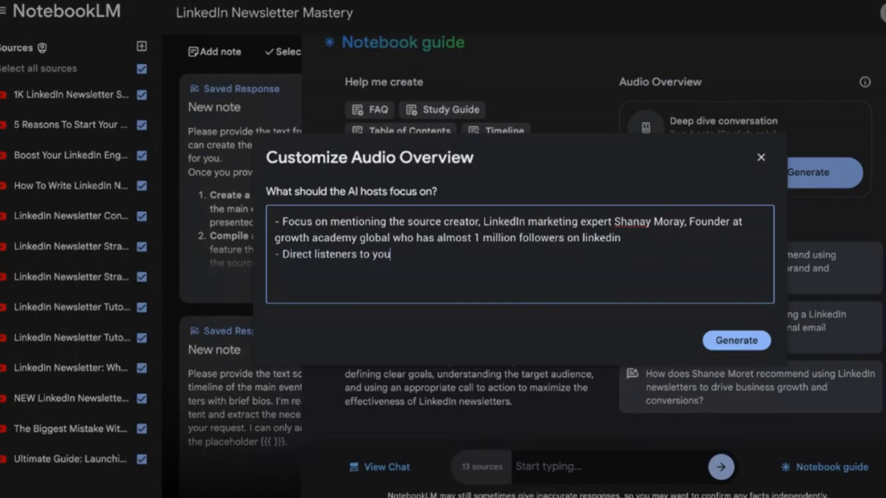
{"action": "type", "text": "grow.club to jo"}
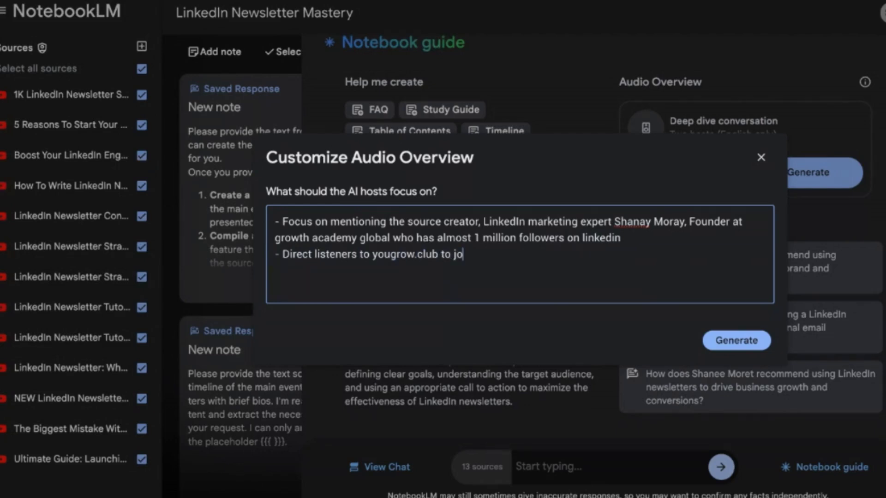
{"action": "type", "text": "in our email list and get notified for the next free live training"}
- Add the instruction "Focus on how this is relevant to business owners in 2025" and generate the Audio Overview
{"action": "key", "text": "Return"}
{"action": "type", "text": "- T"}
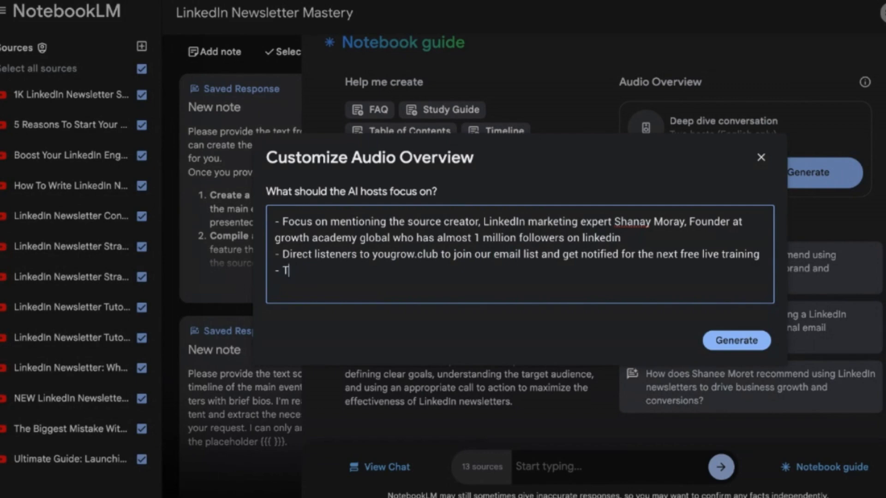
{"action": "key", "text": "BackSpace"}
{"action": "type", "text": "Focus on how this is relevant to business owners in 202"}
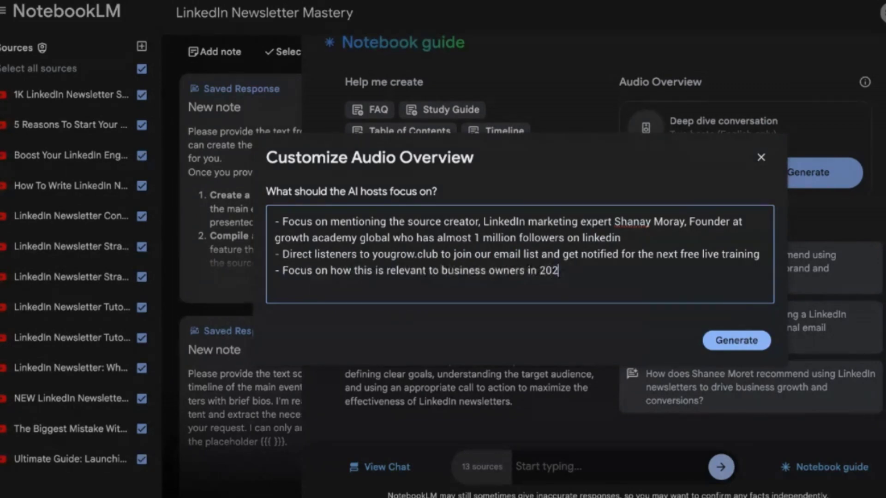
{"action": "type", "text": "5"}
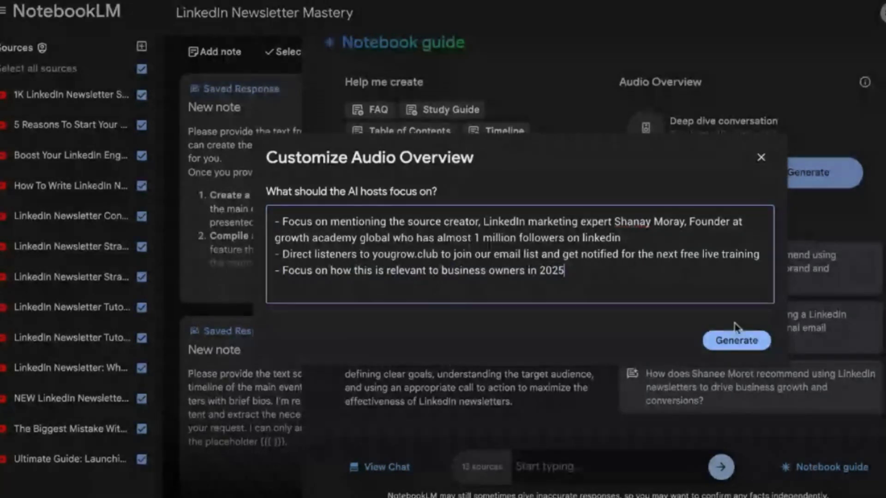
{"action": "left_click", "coordinate": [737, 341]}
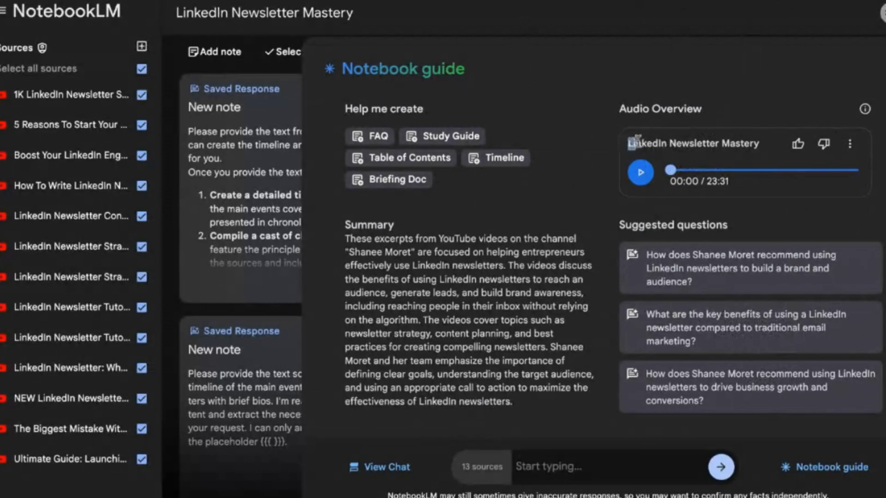
- Play parts of the generated LinkedIn Newsletter Mastery Audio Overview and pause it
{"action": "left_click_drag", "start_coordinate": [635, 141], "coordinate": [765, 145]}
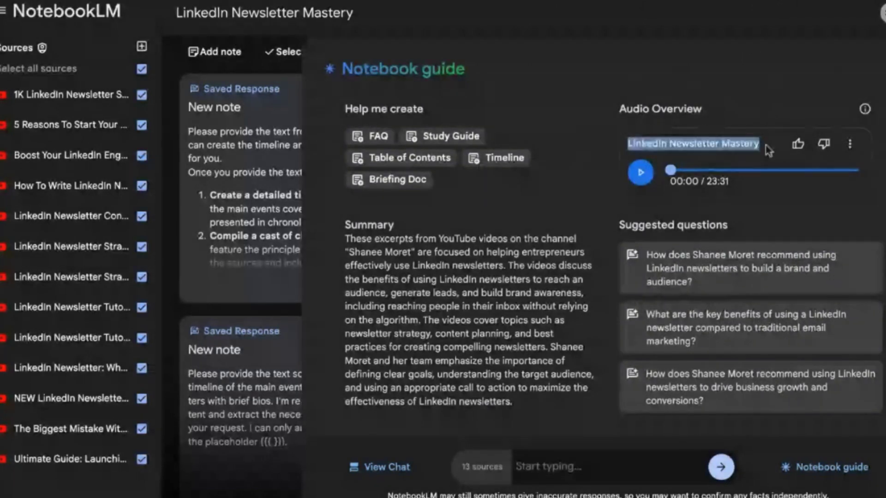
{"action": "left_click", "coordinate": [641, 172]}
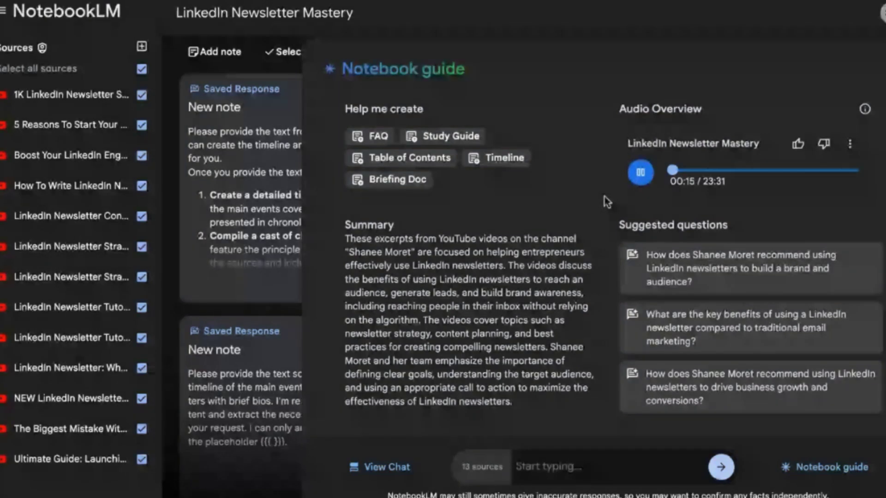
{"action": "left_click", "coordinate": [639, 184]}
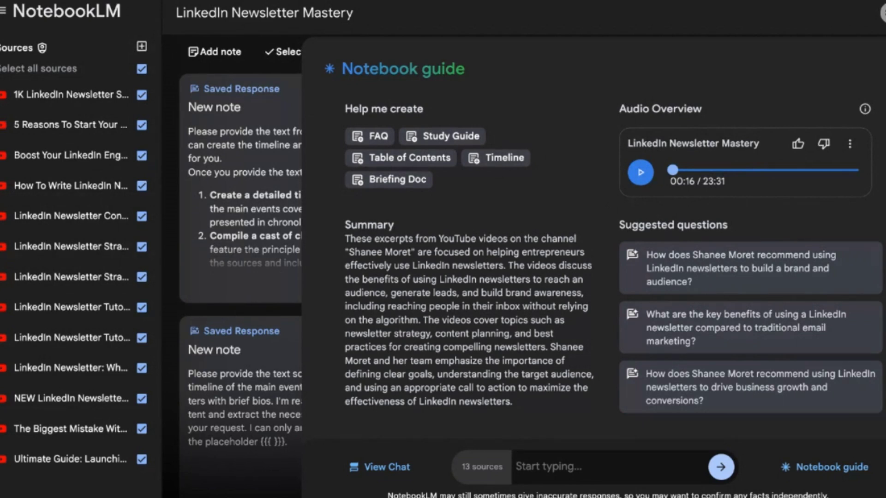
{"action": "key", "text": "space"}
{"action": "key", "text": "space"}
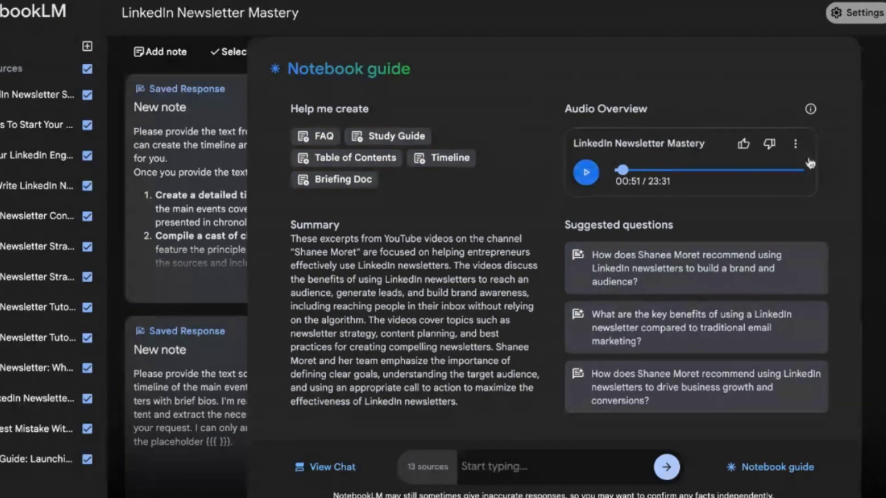
- Delete the generated LinkedIn Newsletter Mastery Audio Overview and confirm the deletion
{"action": "left_click", "coordinate": [796, 145]}
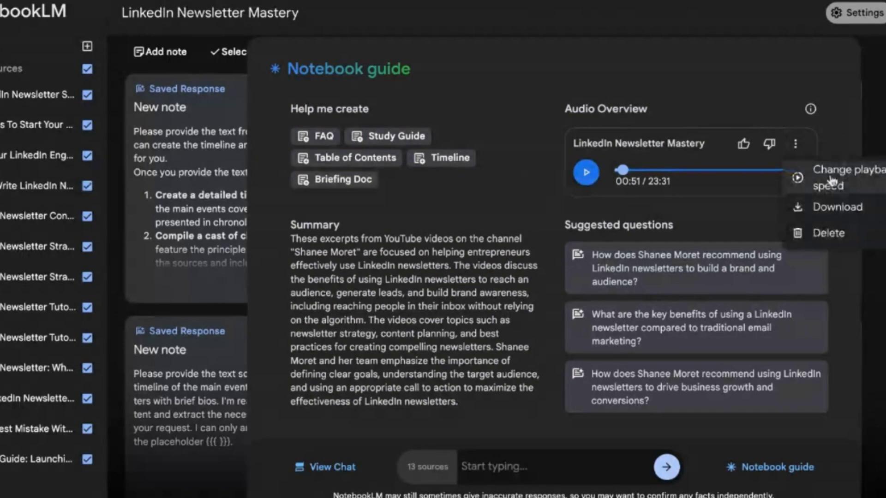
{"action": "left_click", "coordinate": [825, 235]}
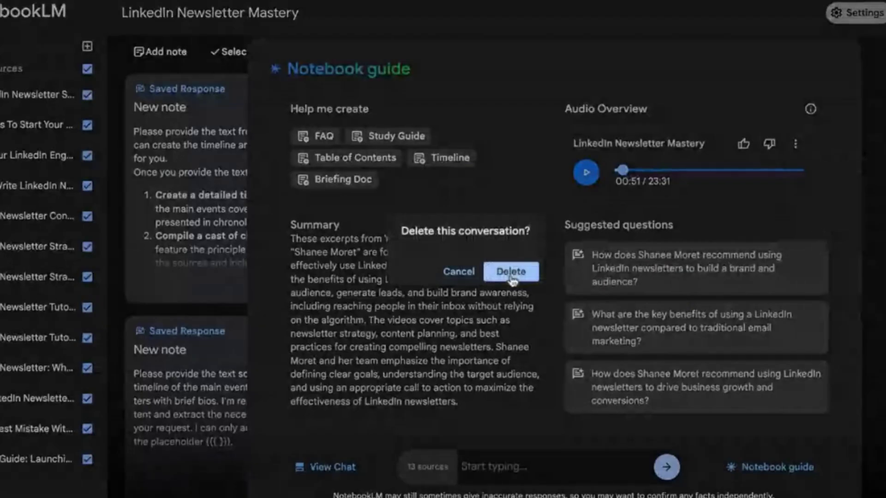
{"action": "left_click", "coordinate": [511, 272]}
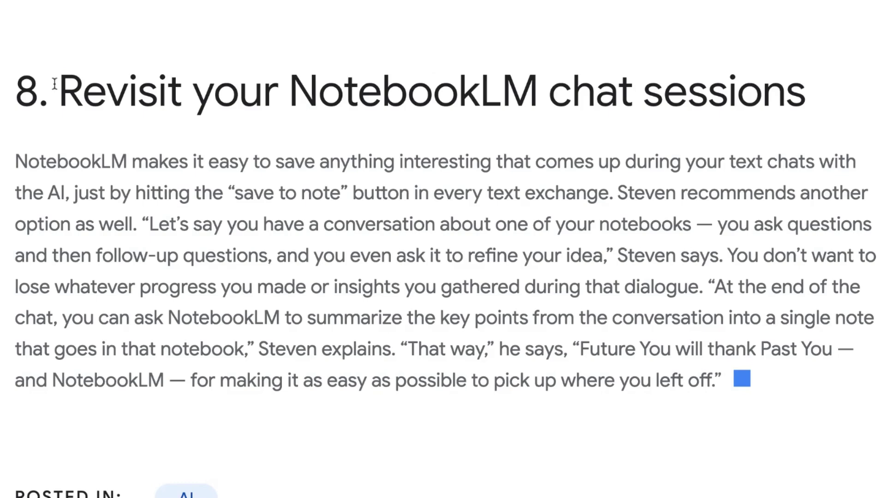
- Switch to Google's tips article and read tip 8, "Revisit your NotebookLM chat sessions", highlighting the advice on summarizing a chat into one note
{"action": "left_click_drag", "start_coordinate": [59, 90], "coordinate": [833, 85]}
{"action": "left_click_drag", "start_coordinate": [618, 193], "coordinate": [152, 230]}
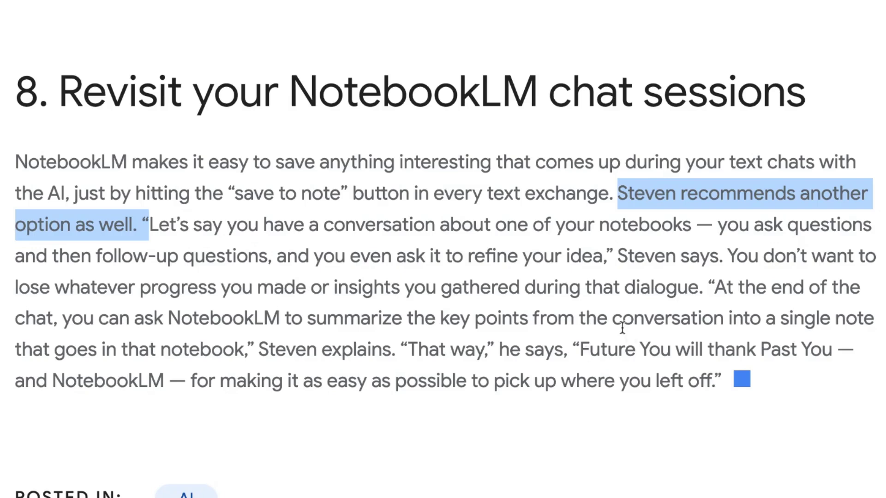
{"action": "left_click", "coordinate": [420, 291]}
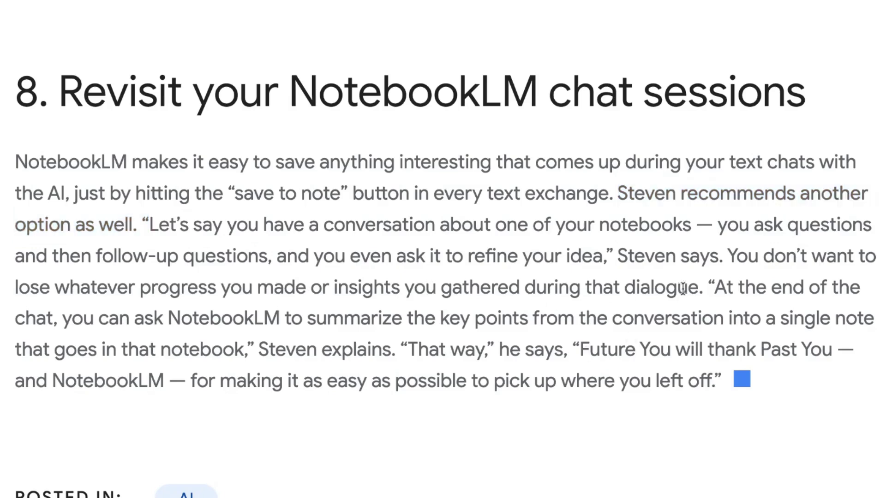
{"action": "left_click_drag", "start_coordinate": [405, 288], "coordinate": [731, 356]}
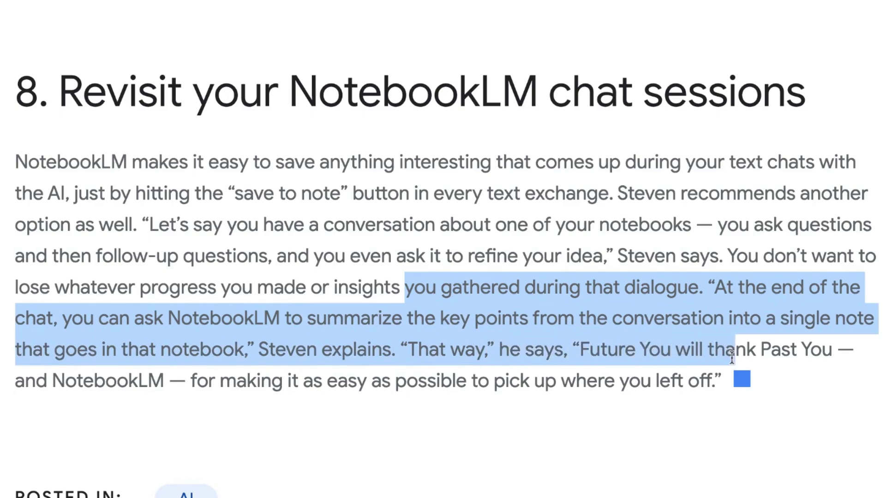
{"action": "left_click_drag", "start_coordinate": [572, 349], "coordinate": [732, 385]}
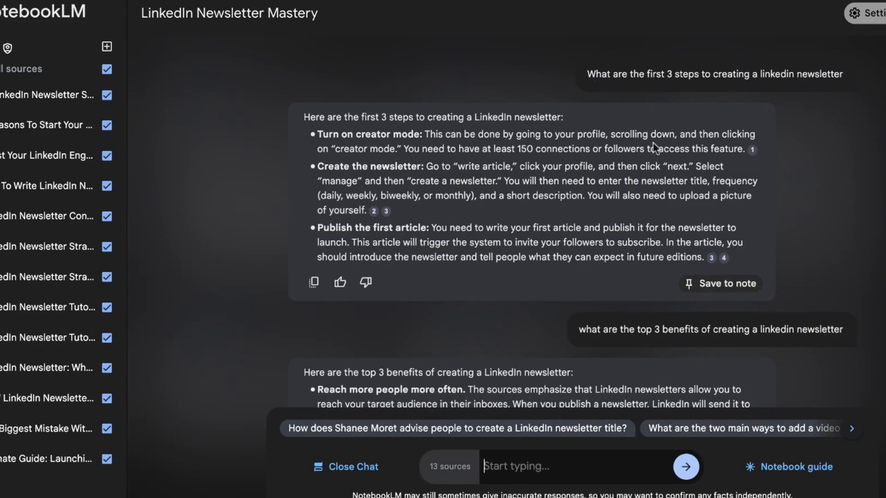
- In the LinkedIn Newsletter Mastery notebook chat, review the earlier answers and send the request "Summarize the past 3 replies into one note"
{"action": "scroll", "coordinate": [645, 283], "scroll_direction": "down", "scroll_amount": 4}
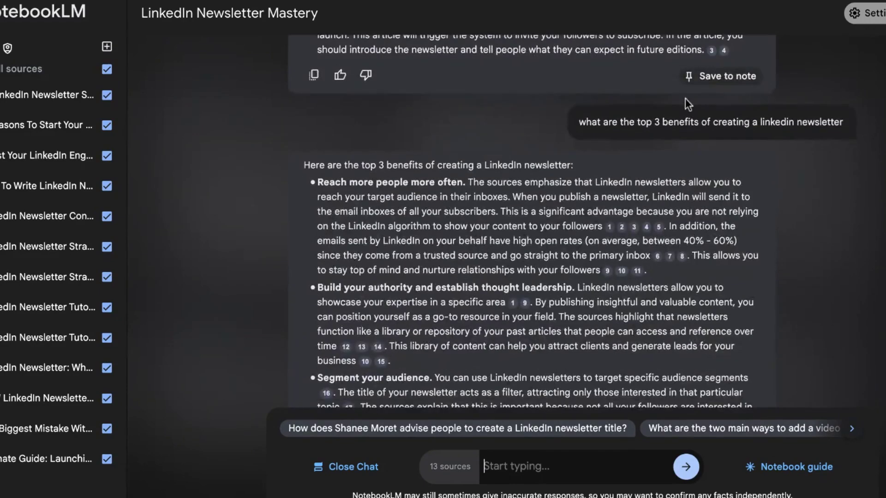
{"action": "scroll", "coordinate": [728, 210], "scroll_direction": "down", "scroll_amount": 6}
{"action": "scroll", "coordinate": [649, 264], "scroll_direction": "down", "scroll_amount": 5}
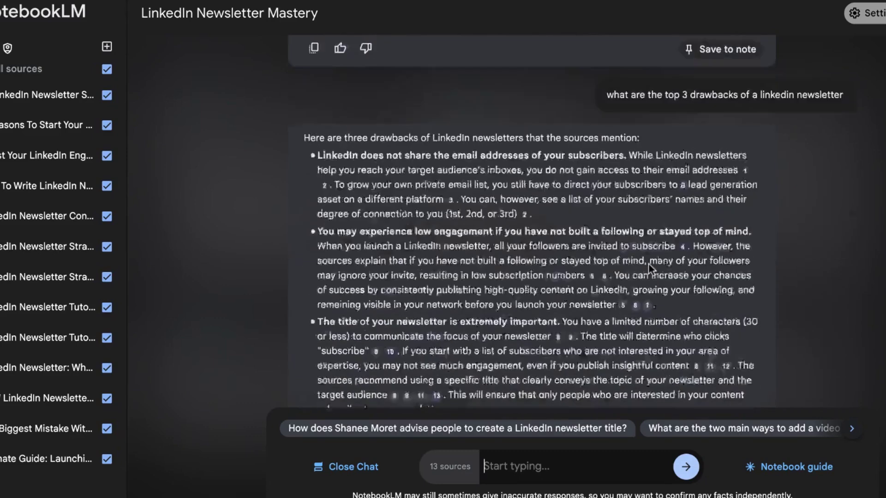
{"action": "left_click", "coordinate": [595, 461]}
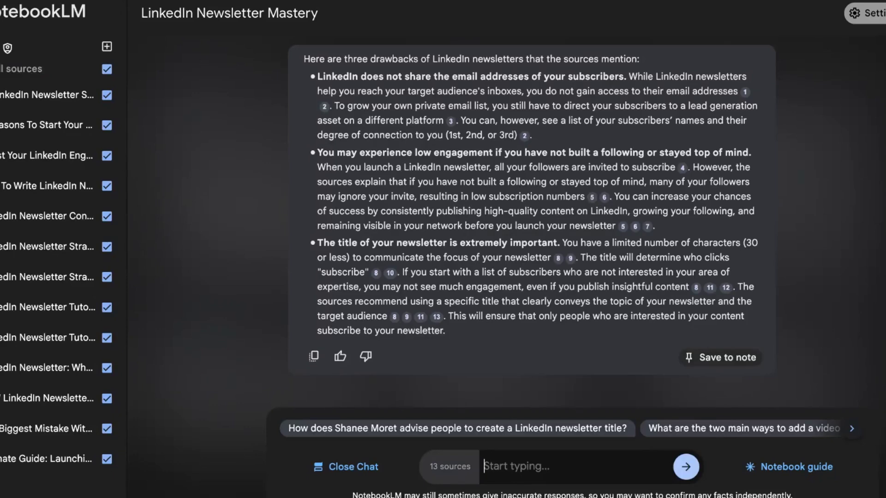
{"action": "type", "text": "Summarize the past th"}
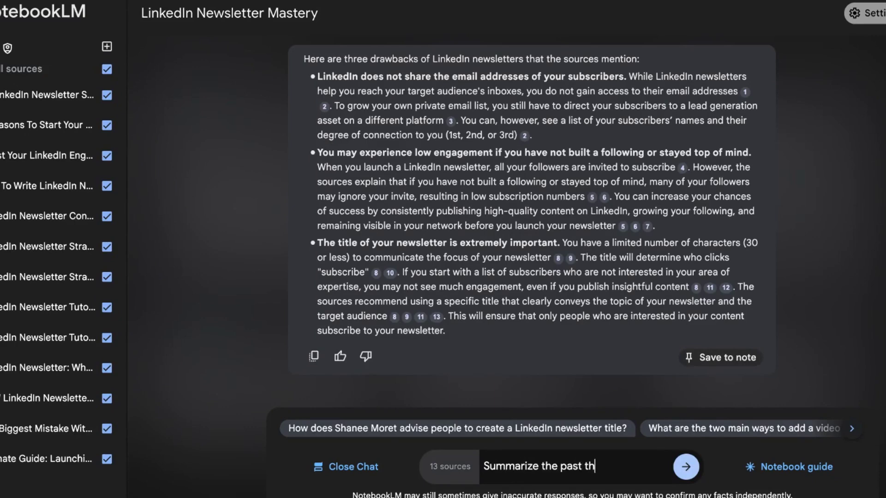
{"action": "key", "text": "BackSpace"}
{"action": "key", "text": "BackSpace"}
{"action": "type", "text": "3 replies into one note"}
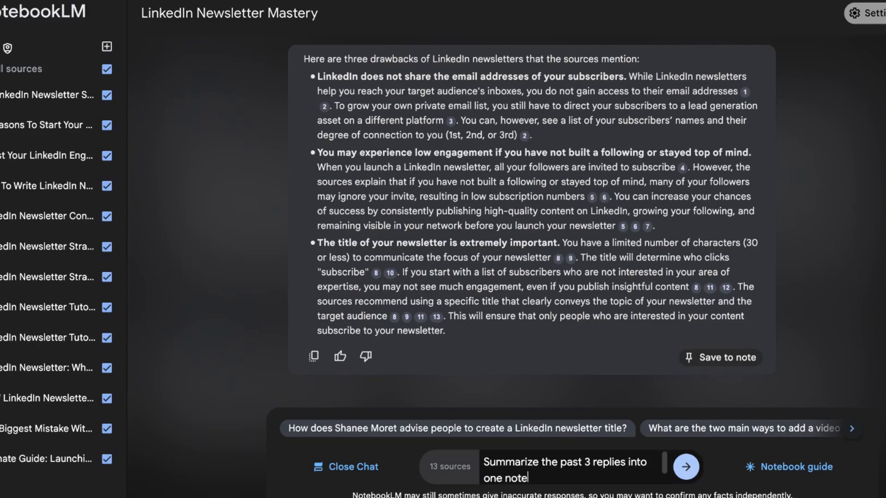
{"action": "key", "text": "Return"}
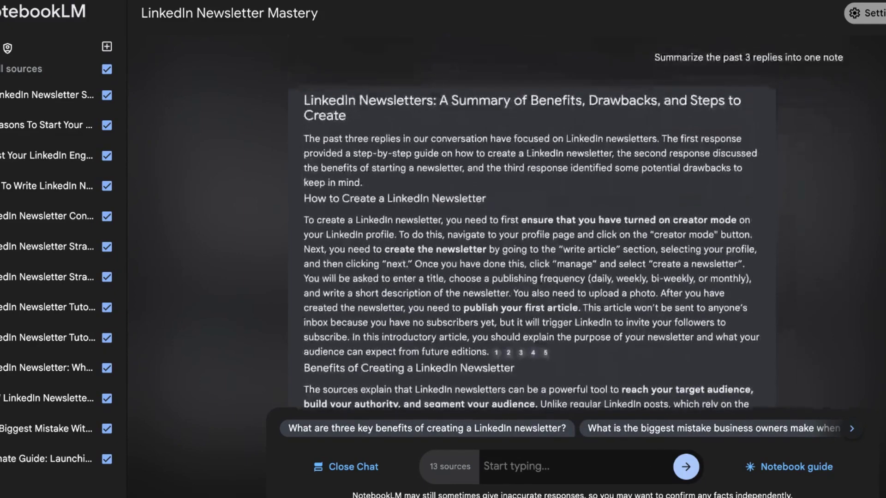
- Read through the generated summary of LinkedIn newsletter benefits, drawbacks and creation steps, and save it as a note
{"action": "scroll", "coordinate": [531, 222], "scroll_direction": "down", "scroll_amount": 3}
{"action": "scroll", "coordinate": [570, 254], "scroll_direction": "down", "scroll_amount": 5}
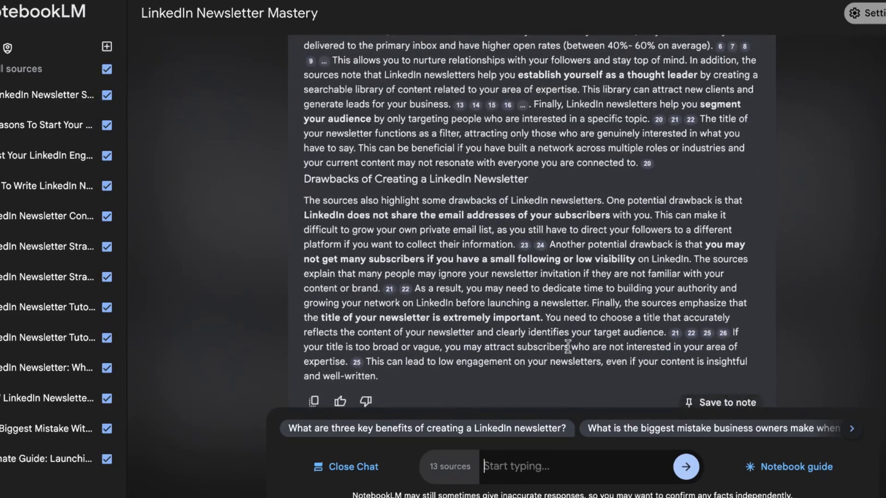
{"action": "scroll", "coordinate": [599, 313], "scroll_direction": "down", "scroll_amount": 1}
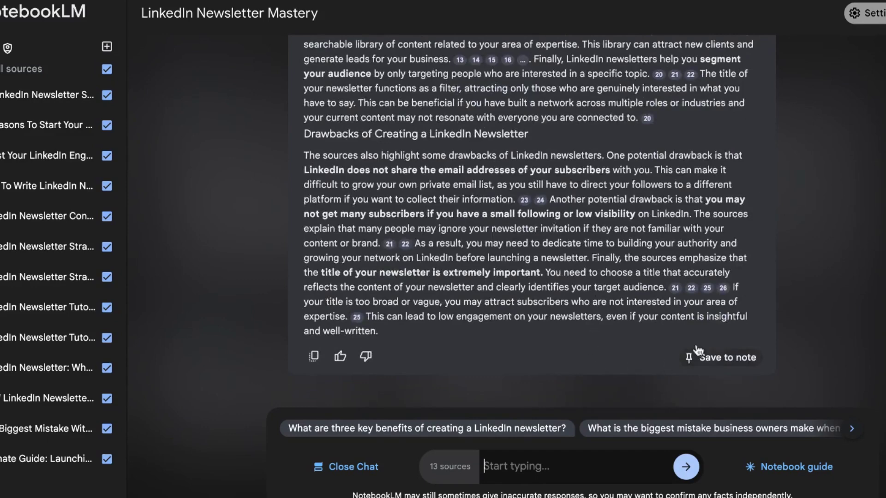
{"action": "left_click", "coordinate": [734, 363]}
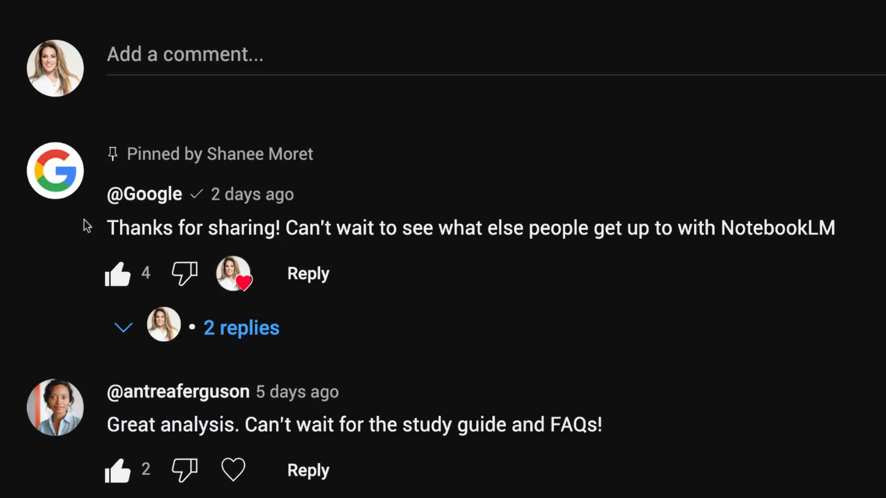
- Switch to the YouTube comments and highlight the author line of Google's pinned comment about NotebookLM
{"action": "left_click_drag", "start_coordinate": [105, 194], "coordinate": [316, 194]}
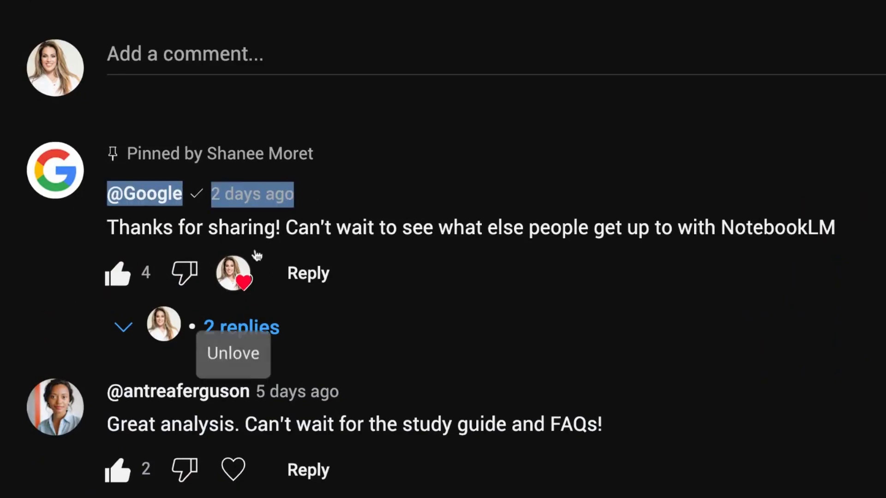